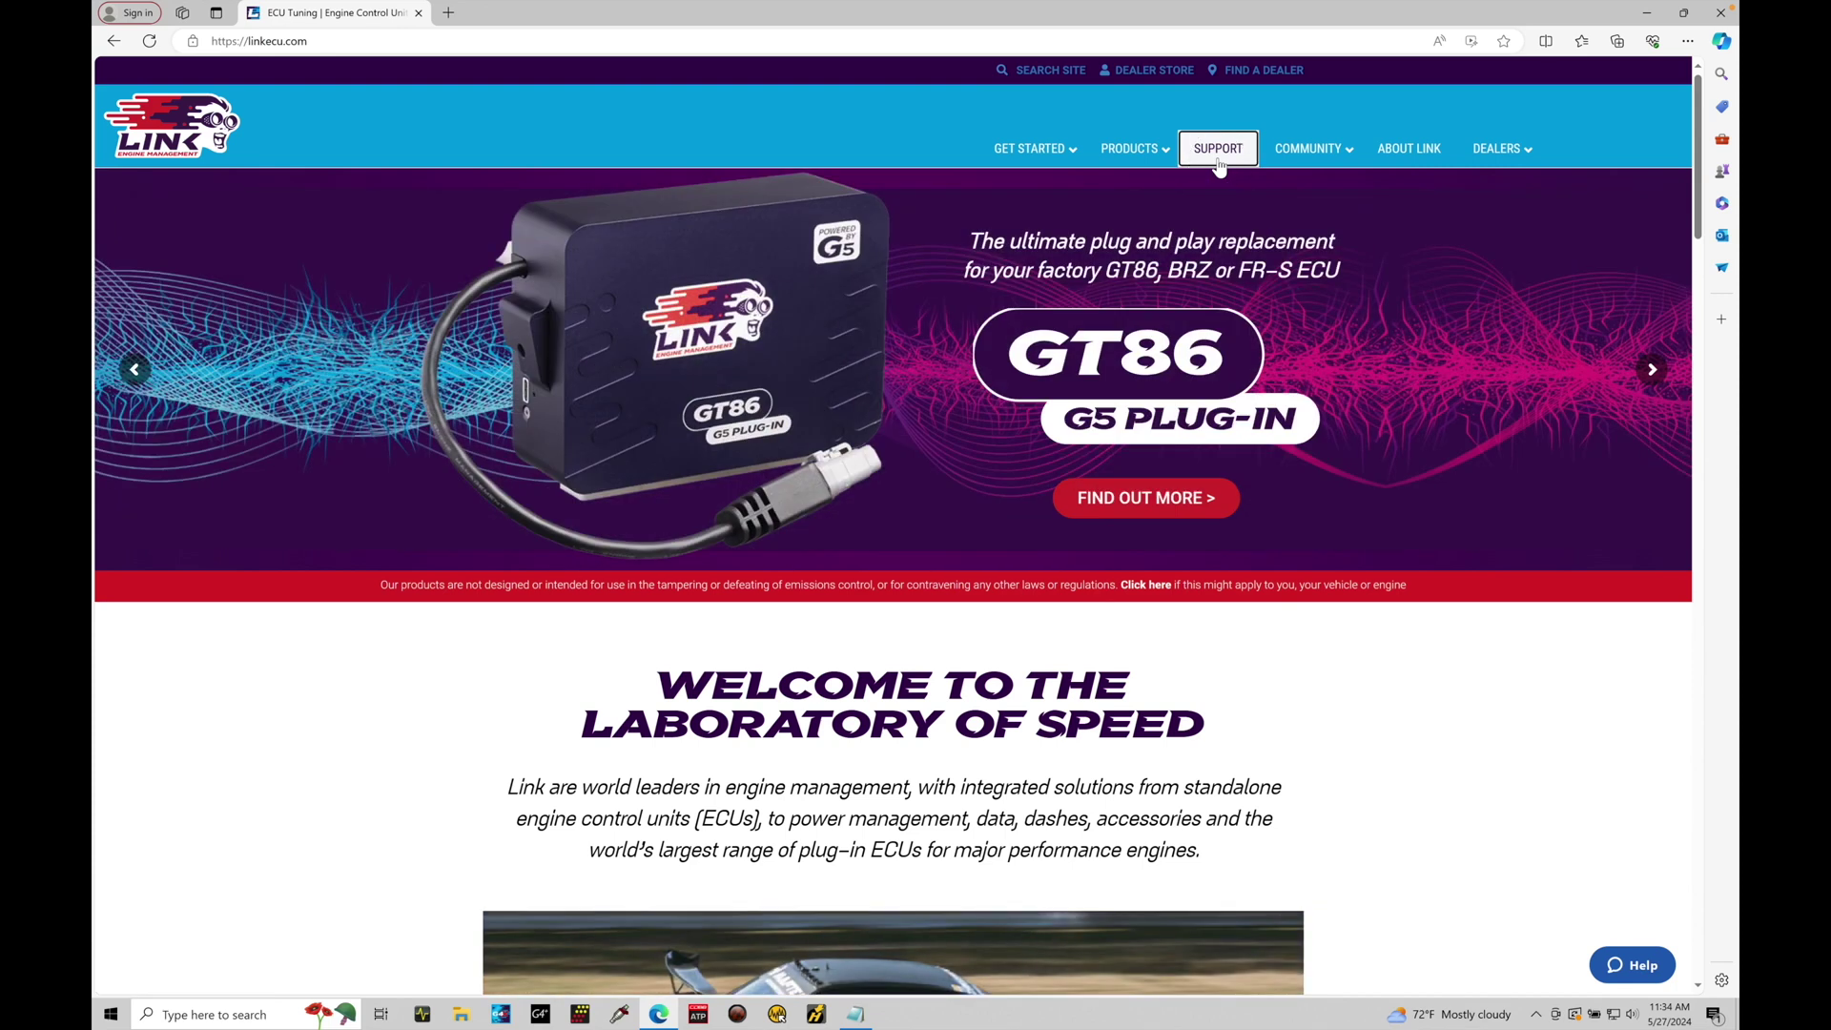
Go to linkecu.com's SUPPORT section and scroll down to the PC Link Software cards.
click(1219, 164)
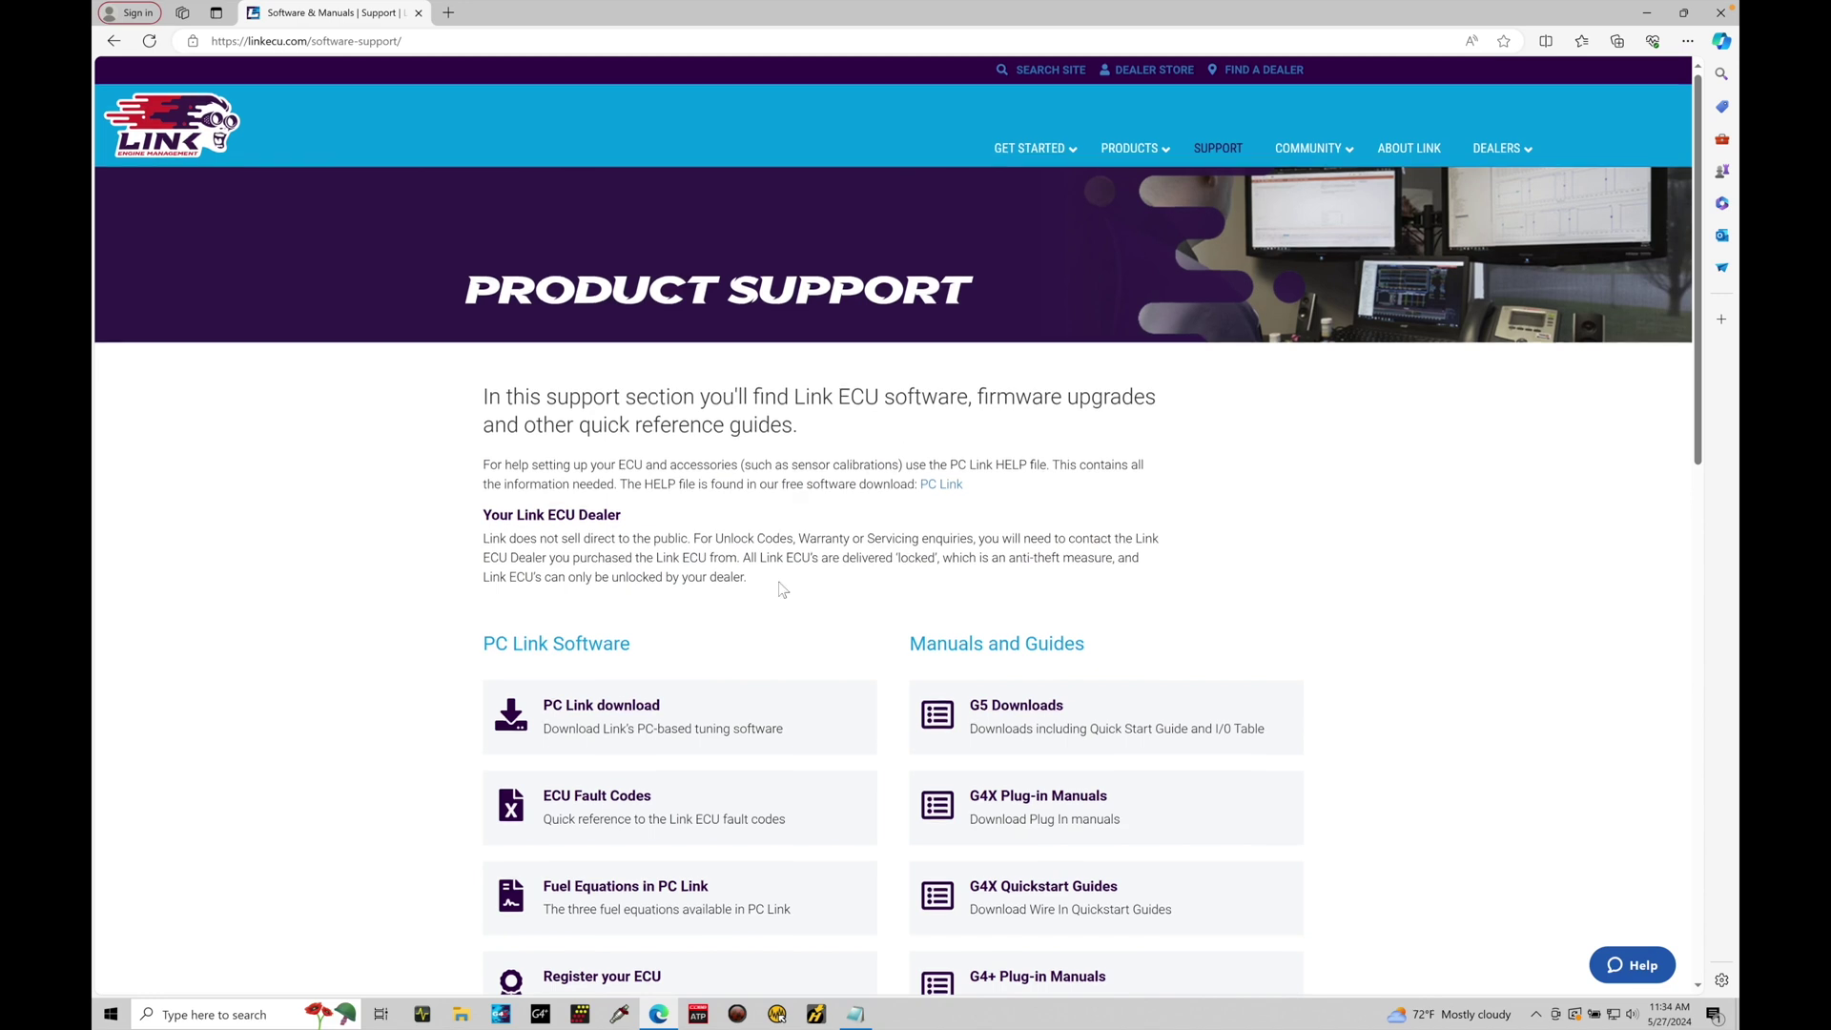
scroll(782, 588, down, 2)
scroll(782, 588, down, 1)
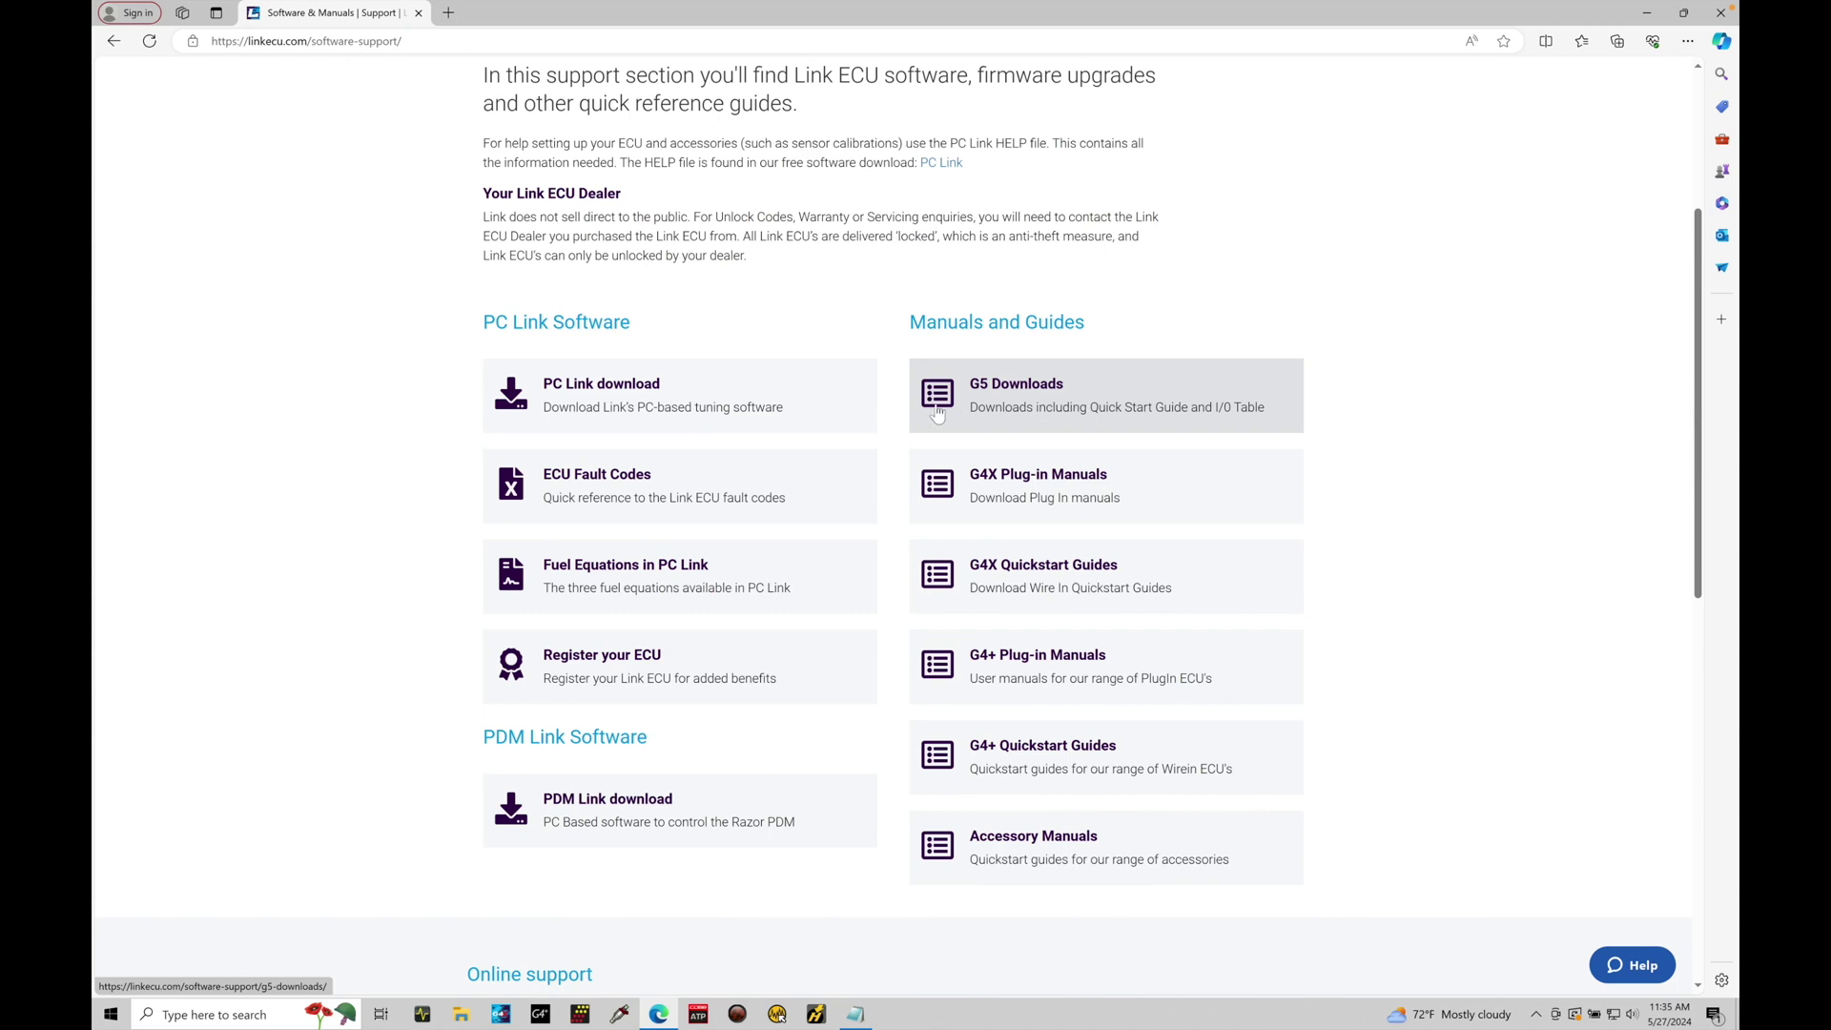
Select the 'PC Link download' card under PC Link Software.
click(722, 404)
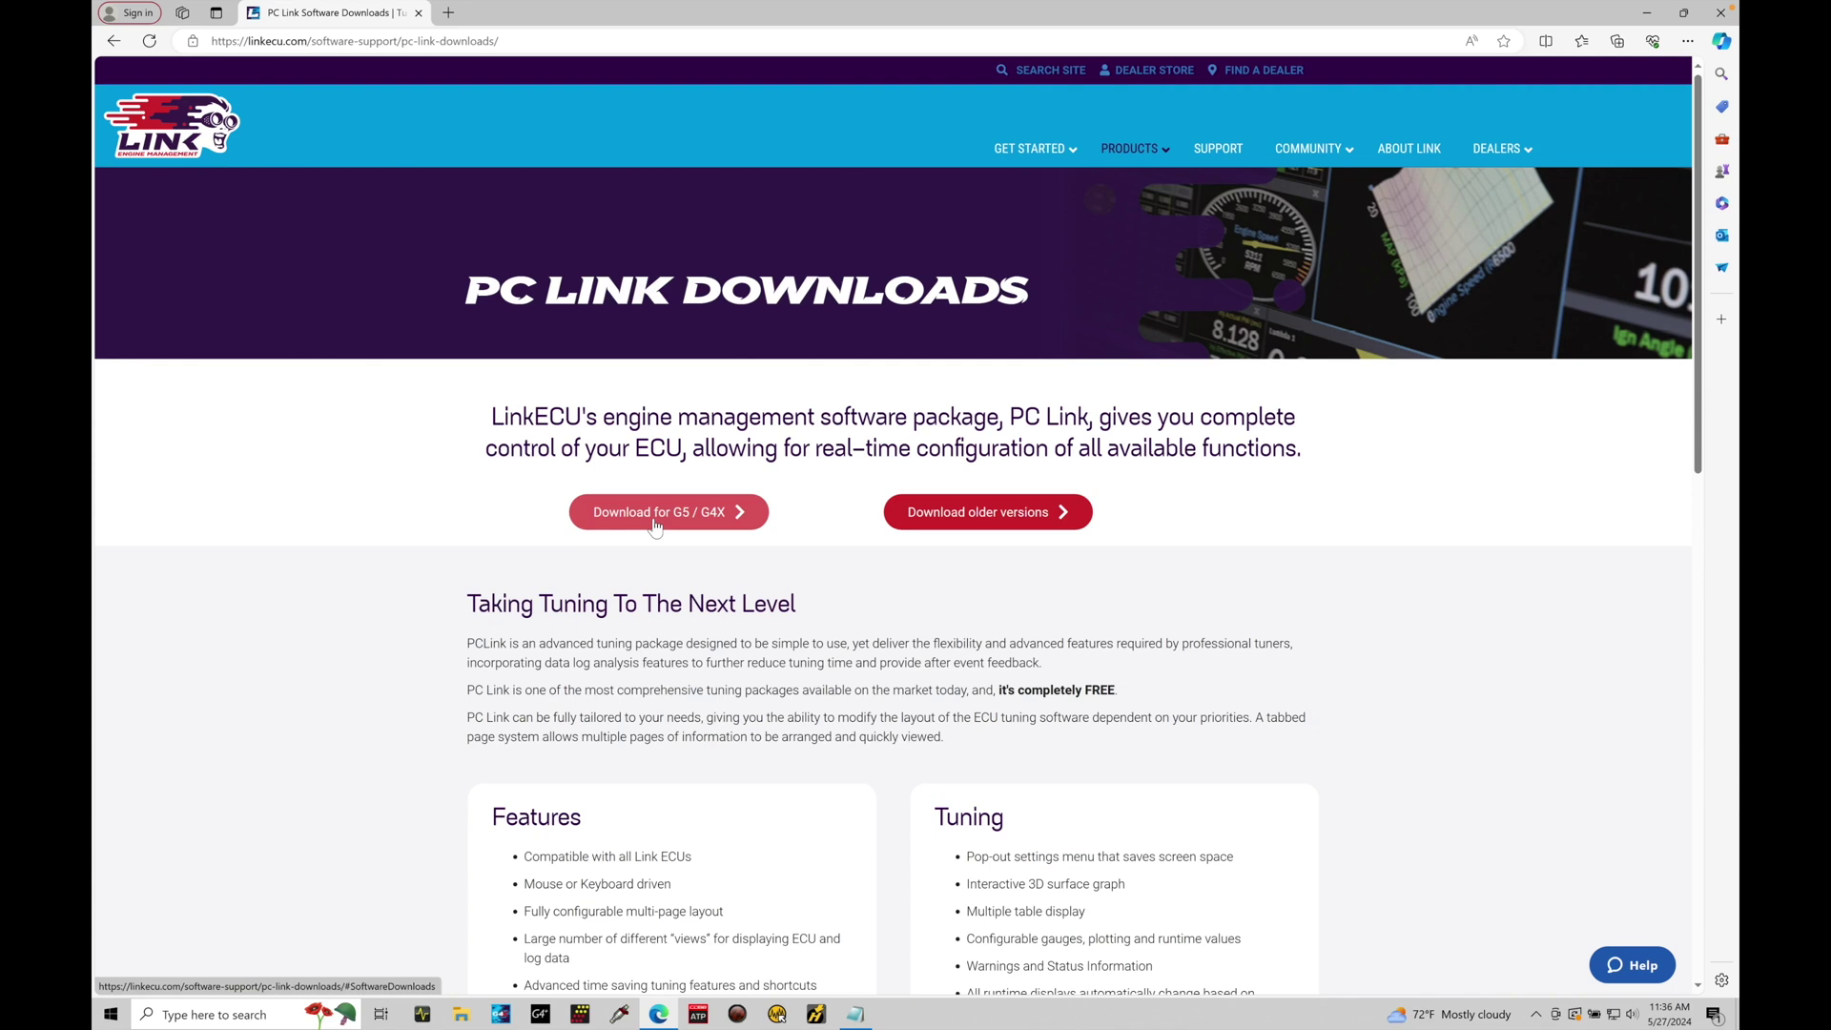
Download the English Only PC Link 7.2.2 installer from the G5 / G4X downloads.
click(654, 522)
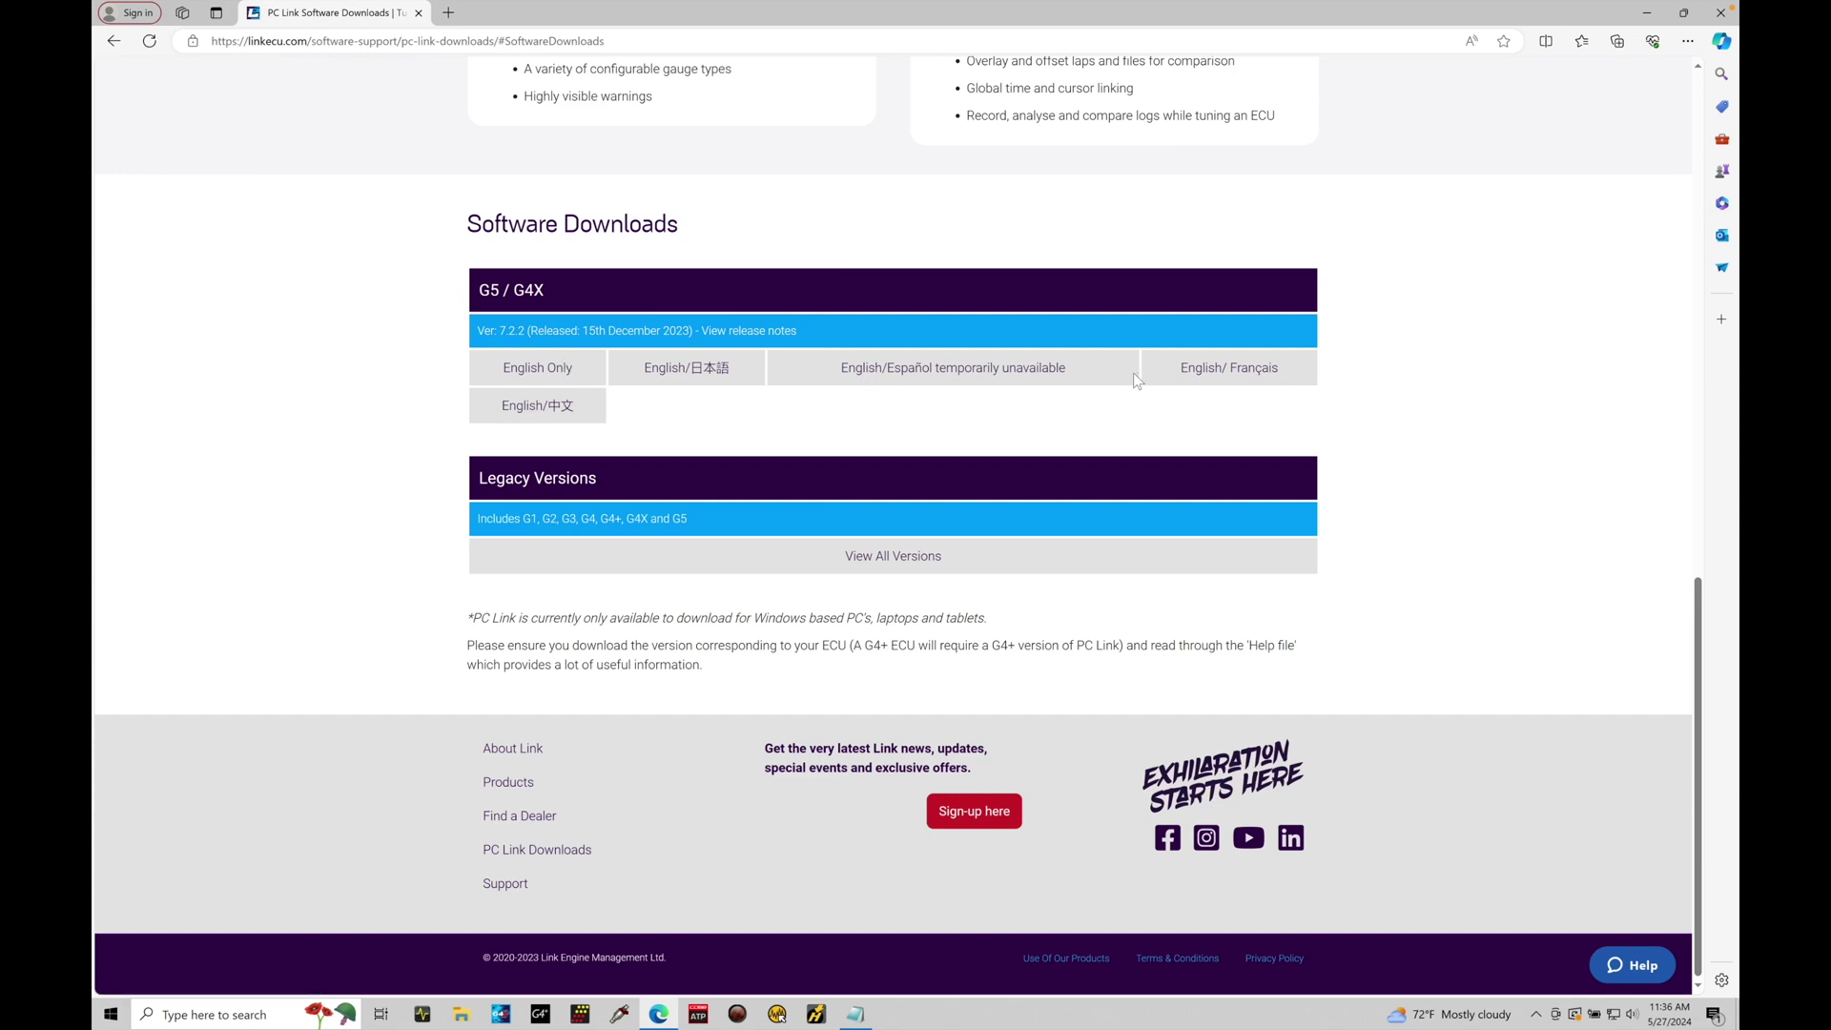
click(559, 375)
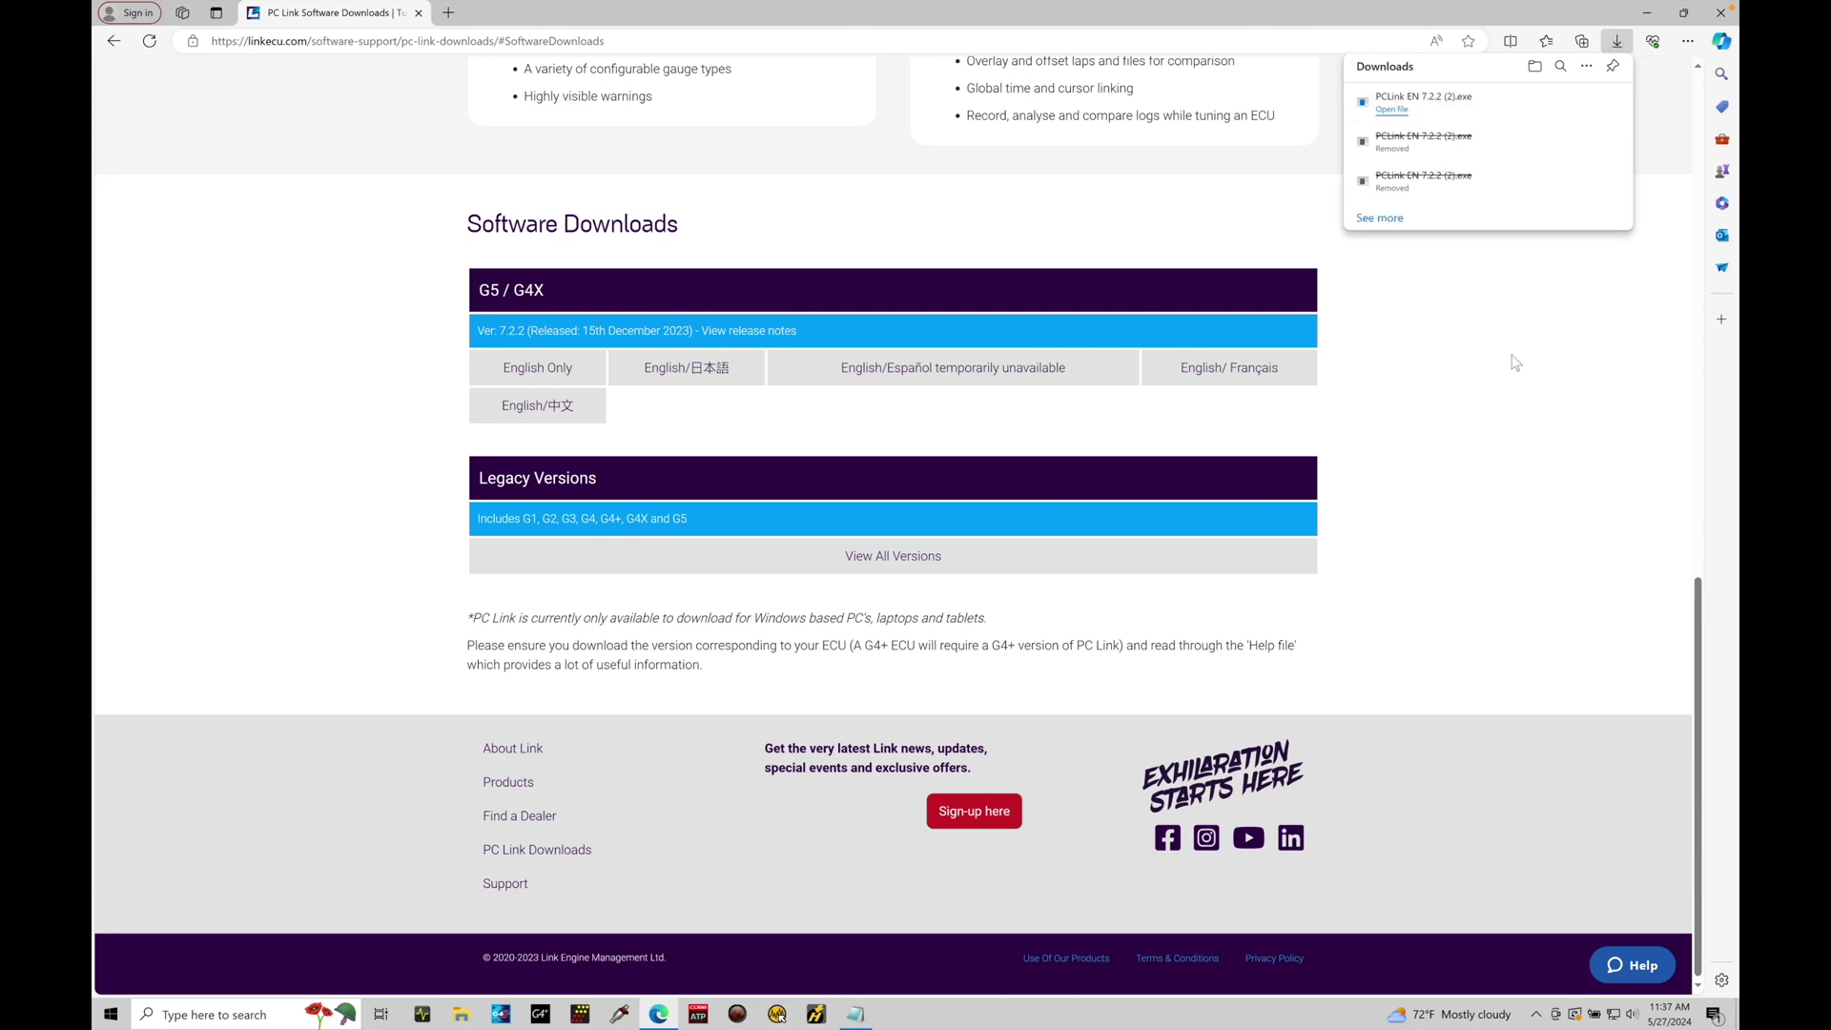
Run the downloaded PCLink EN installer and approve it in User Account Control.
click(1395, 110)
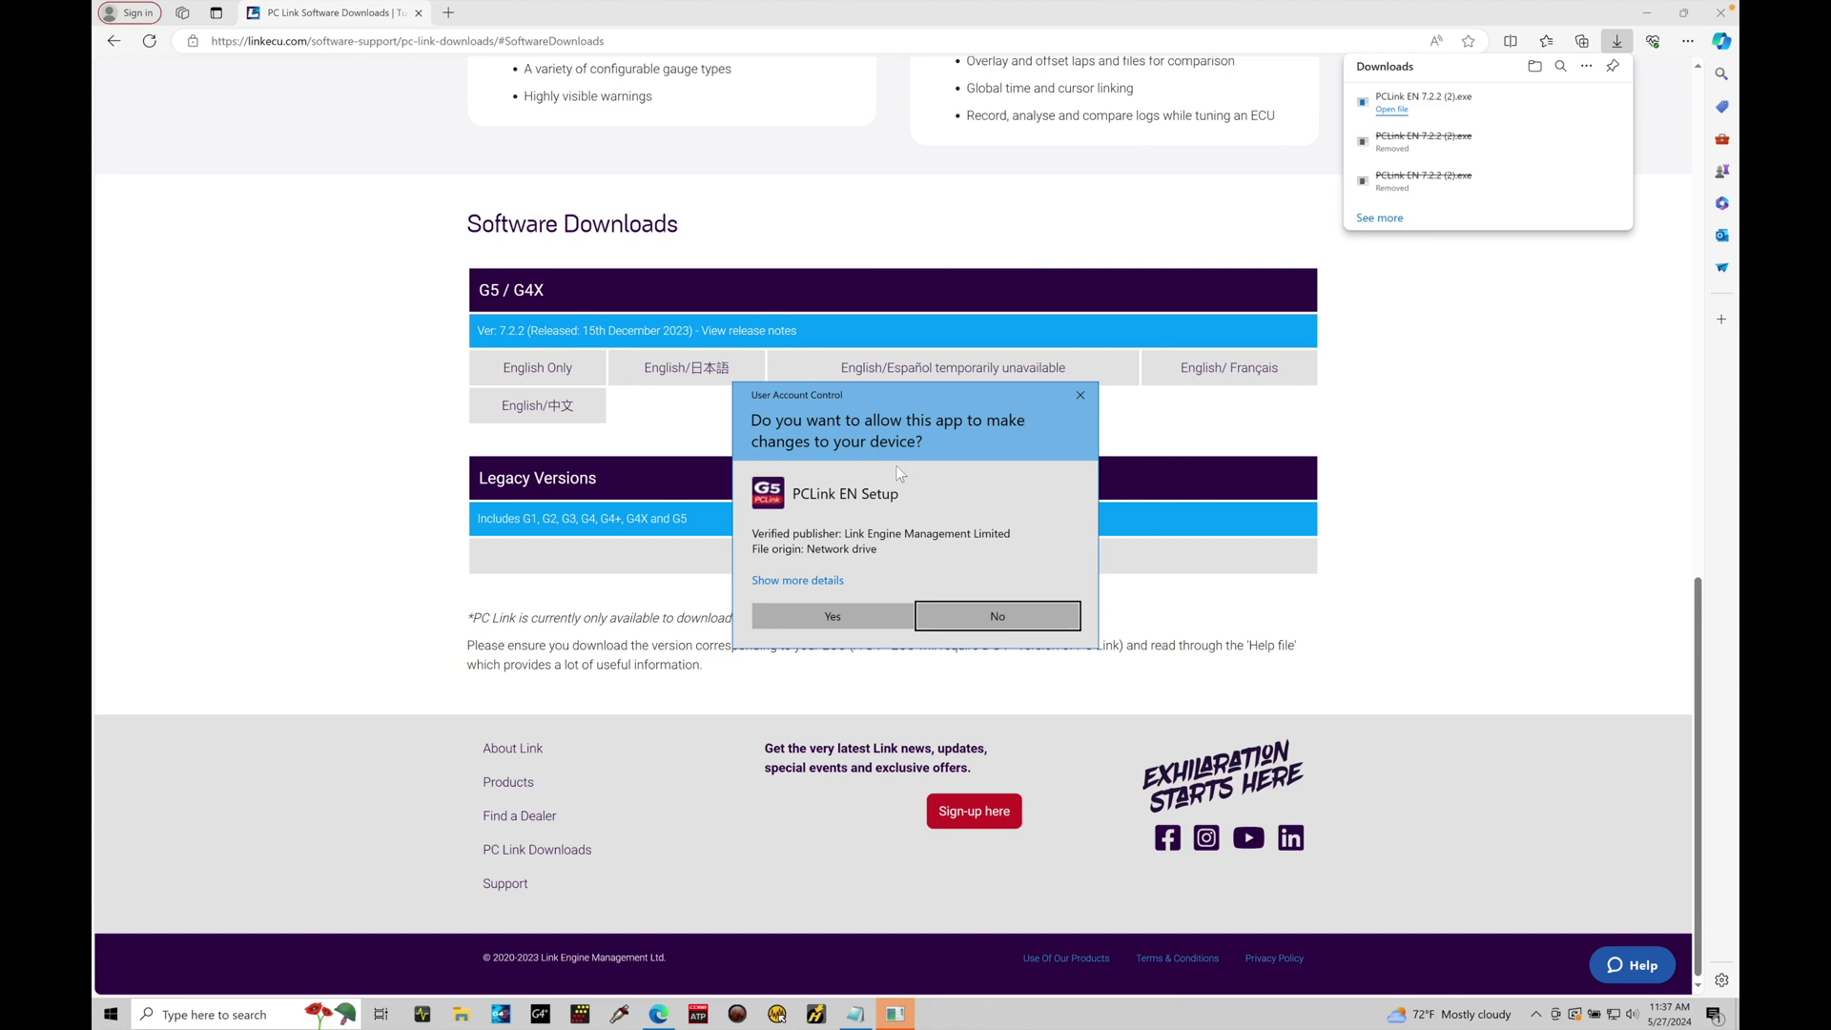
click(836, 616)
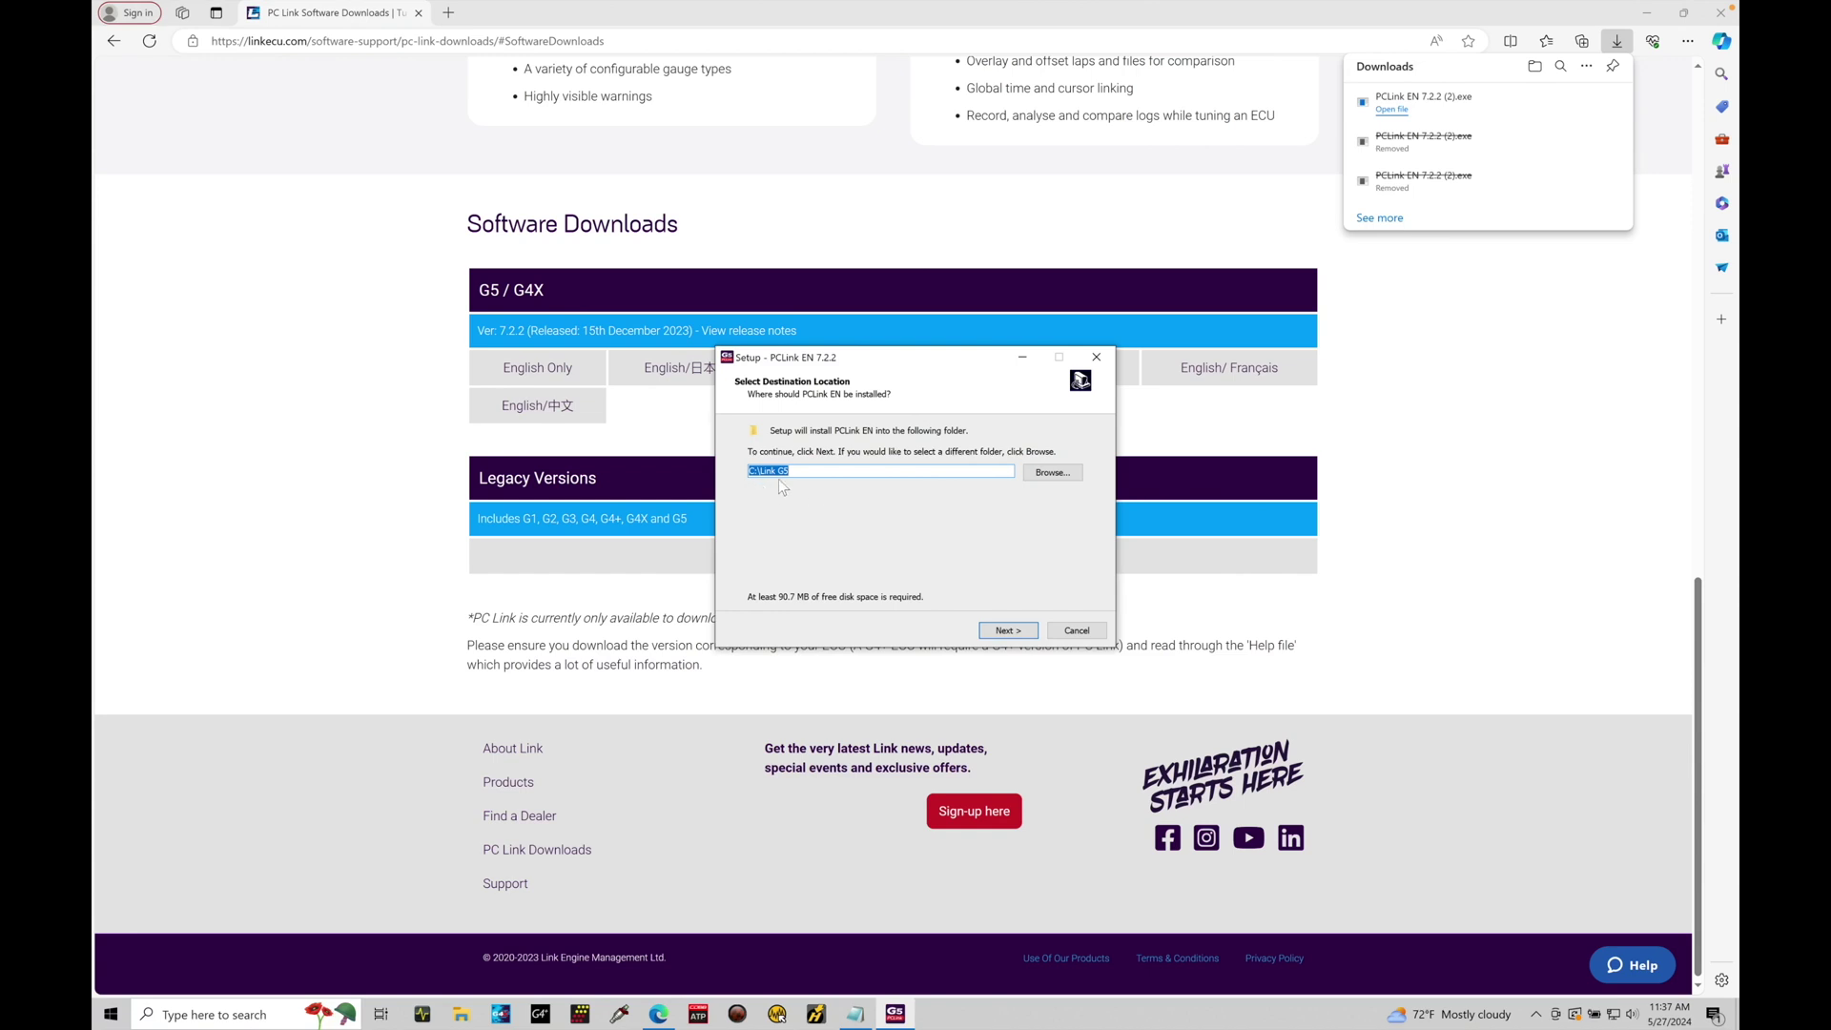
Install PCLink EN 7.2.2 into the existing C:\Link G5 folder, including the ECU USB drivers.
click(1004, 630)
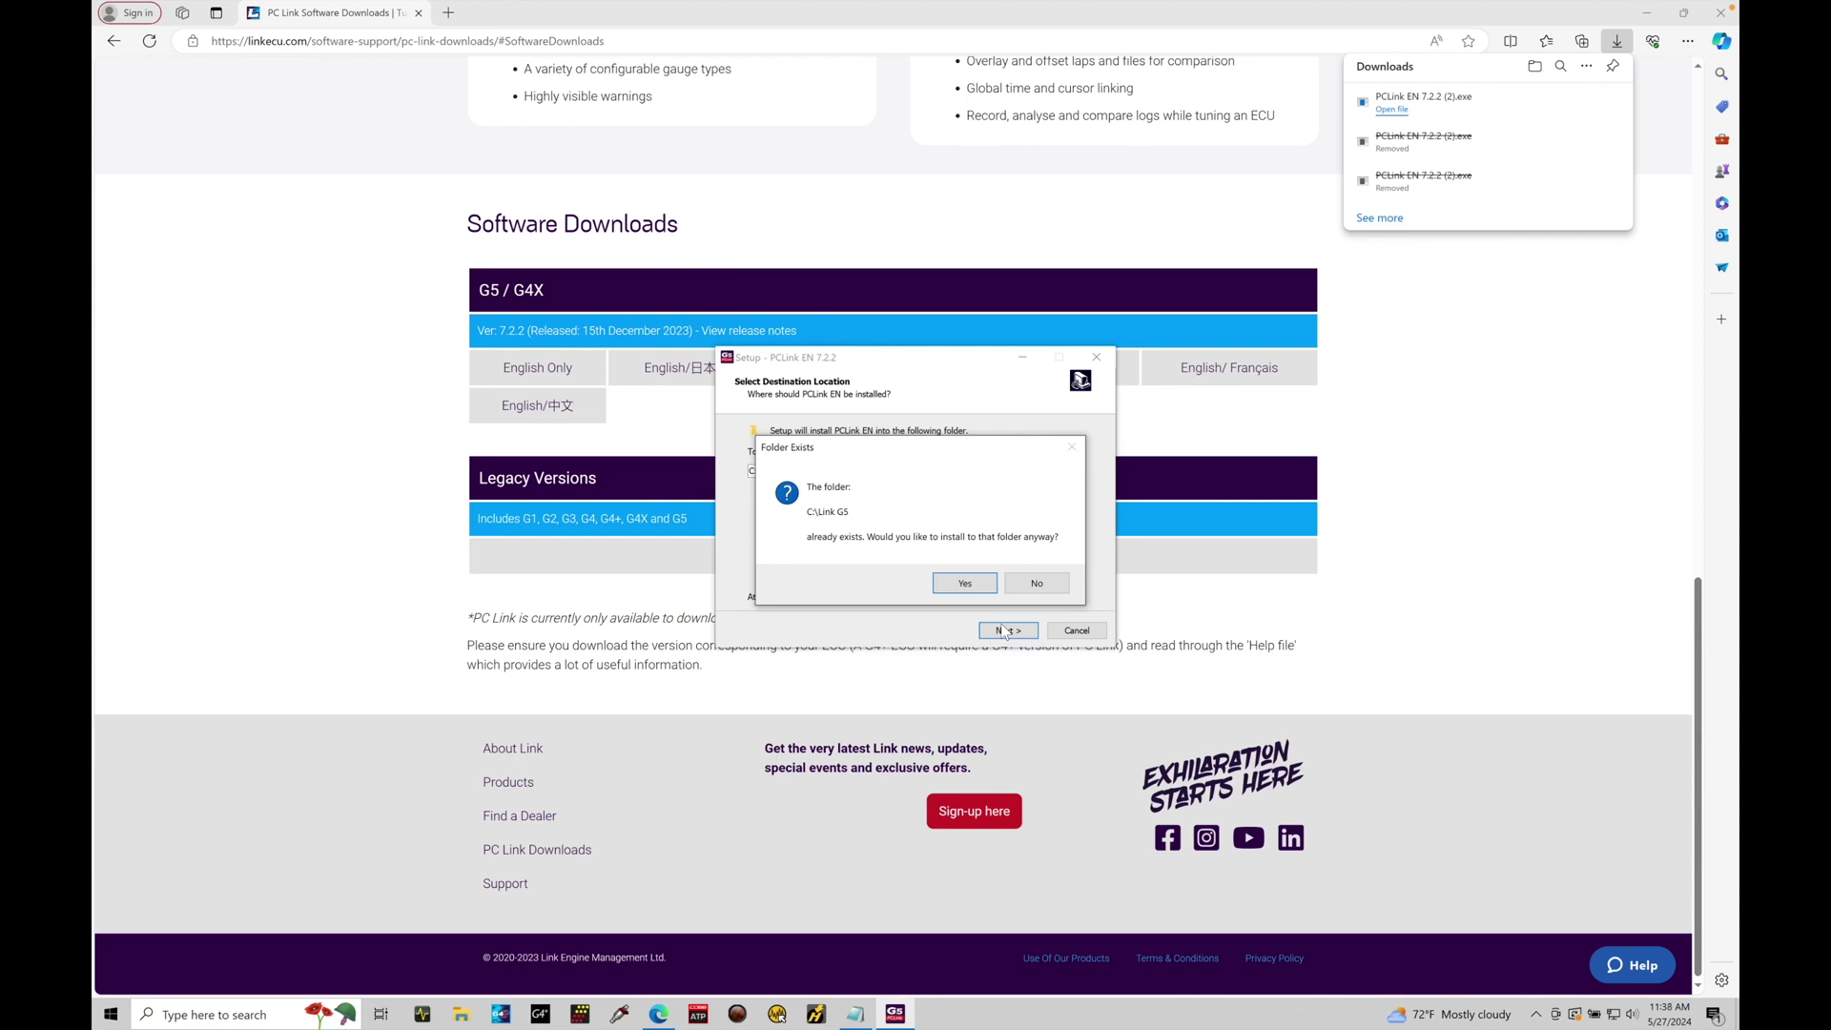
click(959, 585)
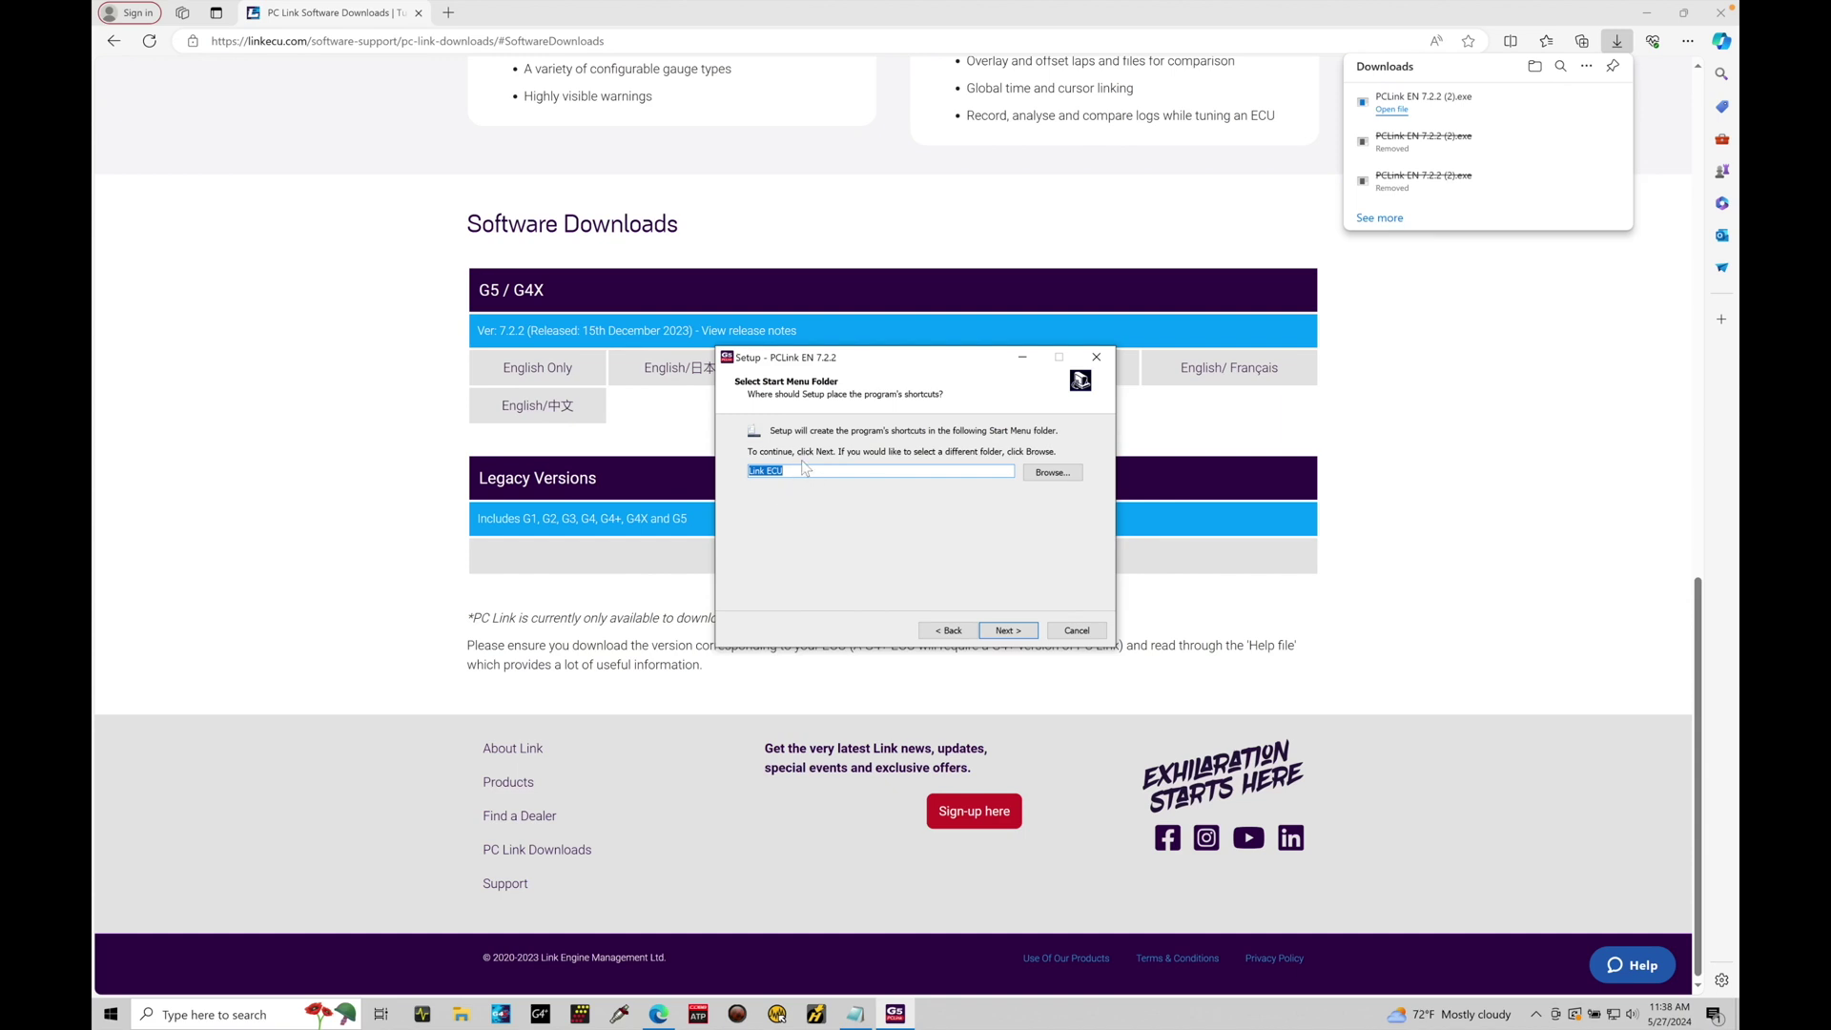
click(1008, 631)
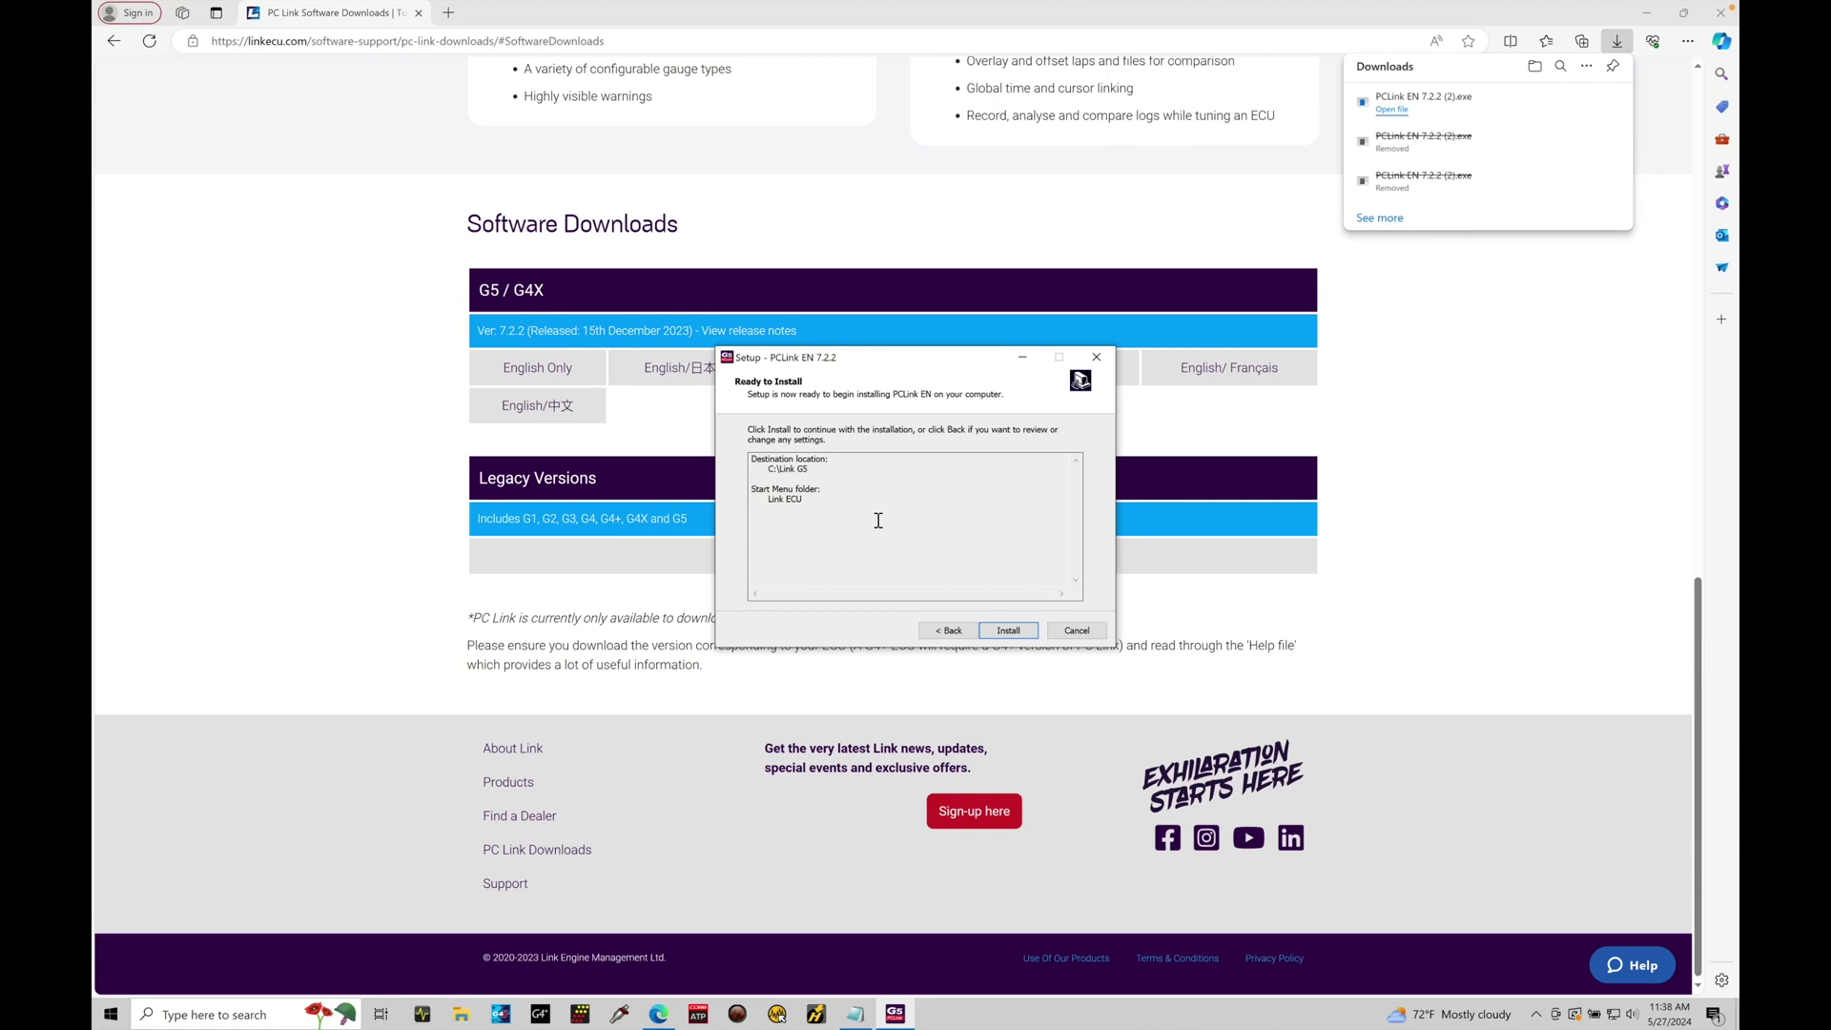
click(1007, 630)
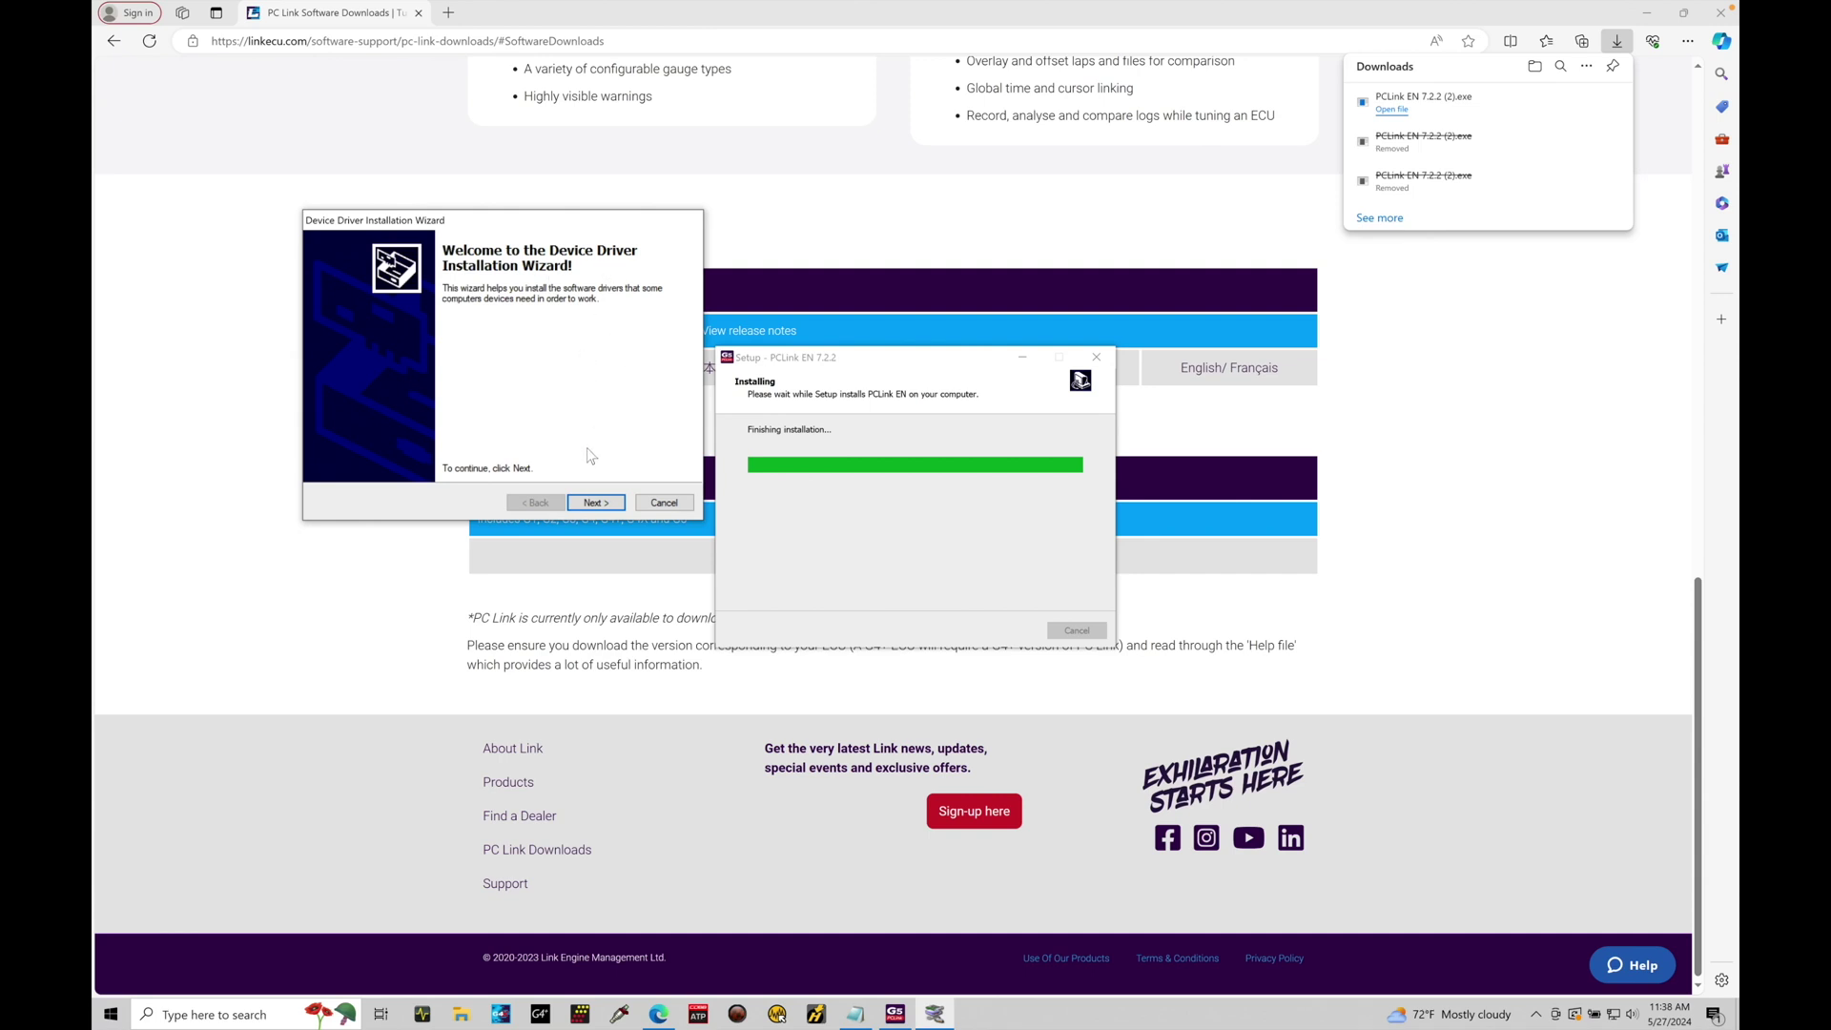
click(596, 502)
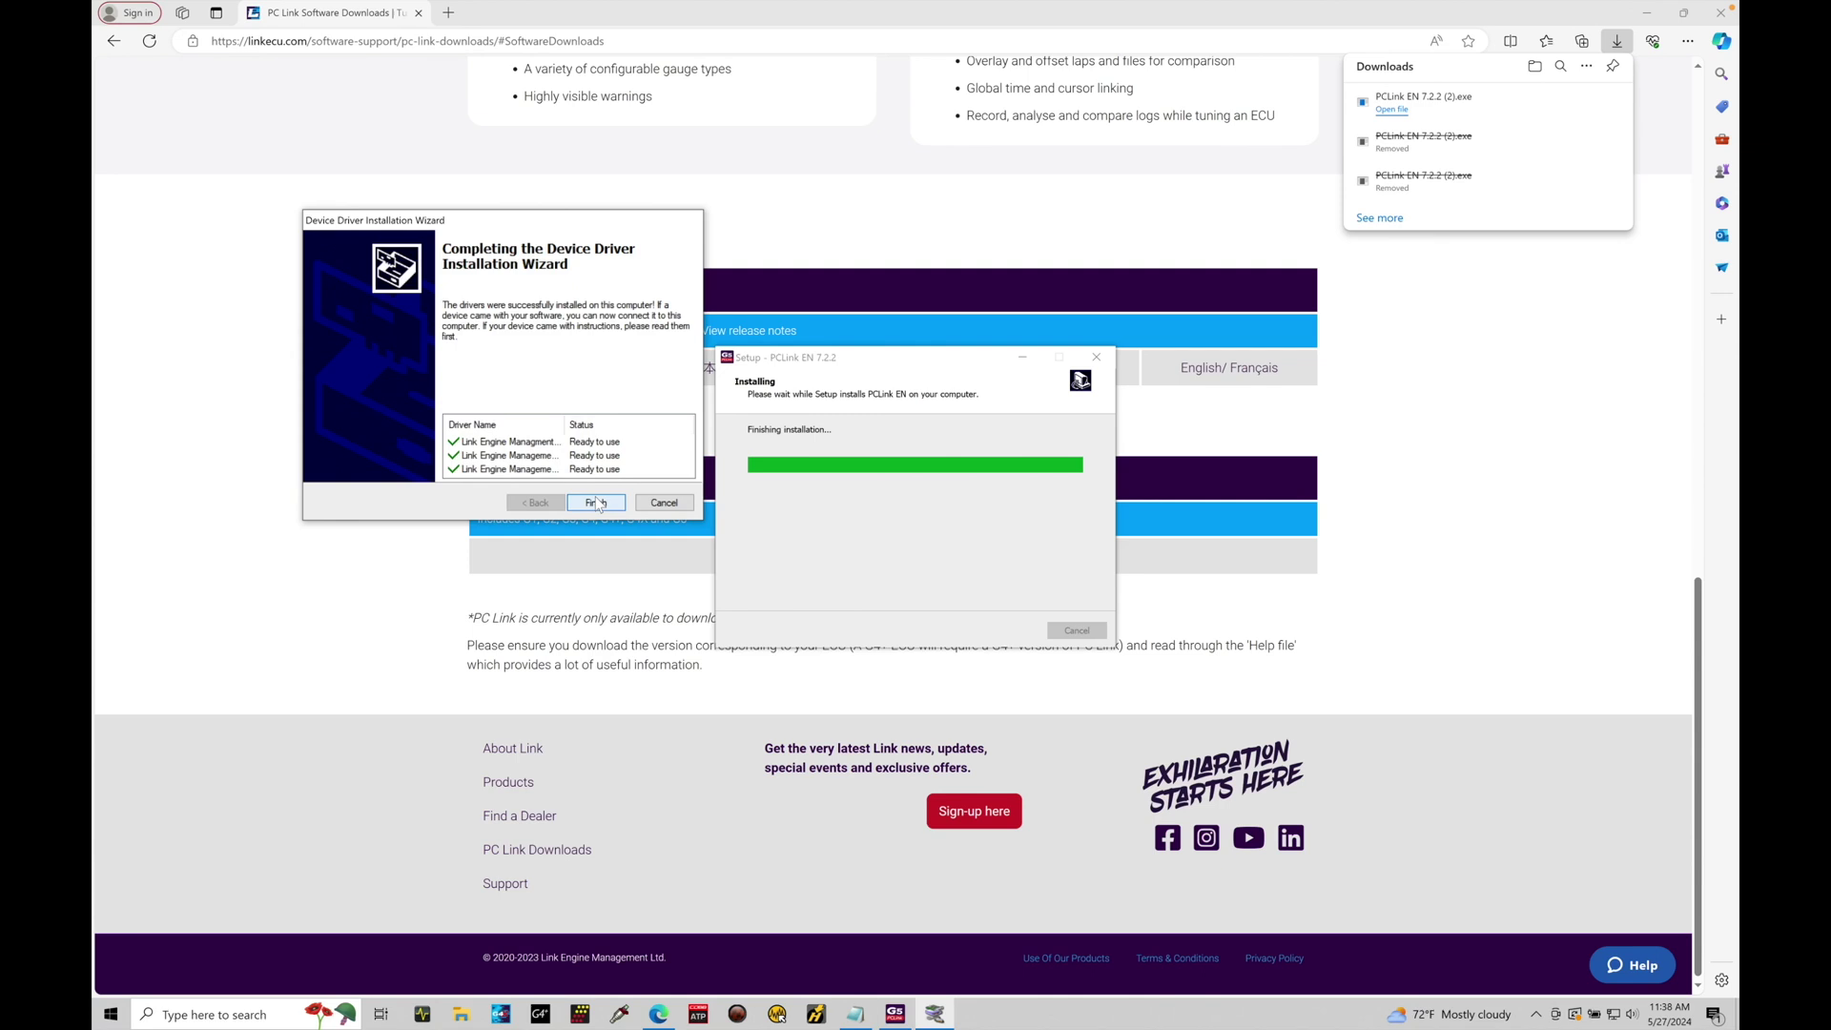
click(596, 503)
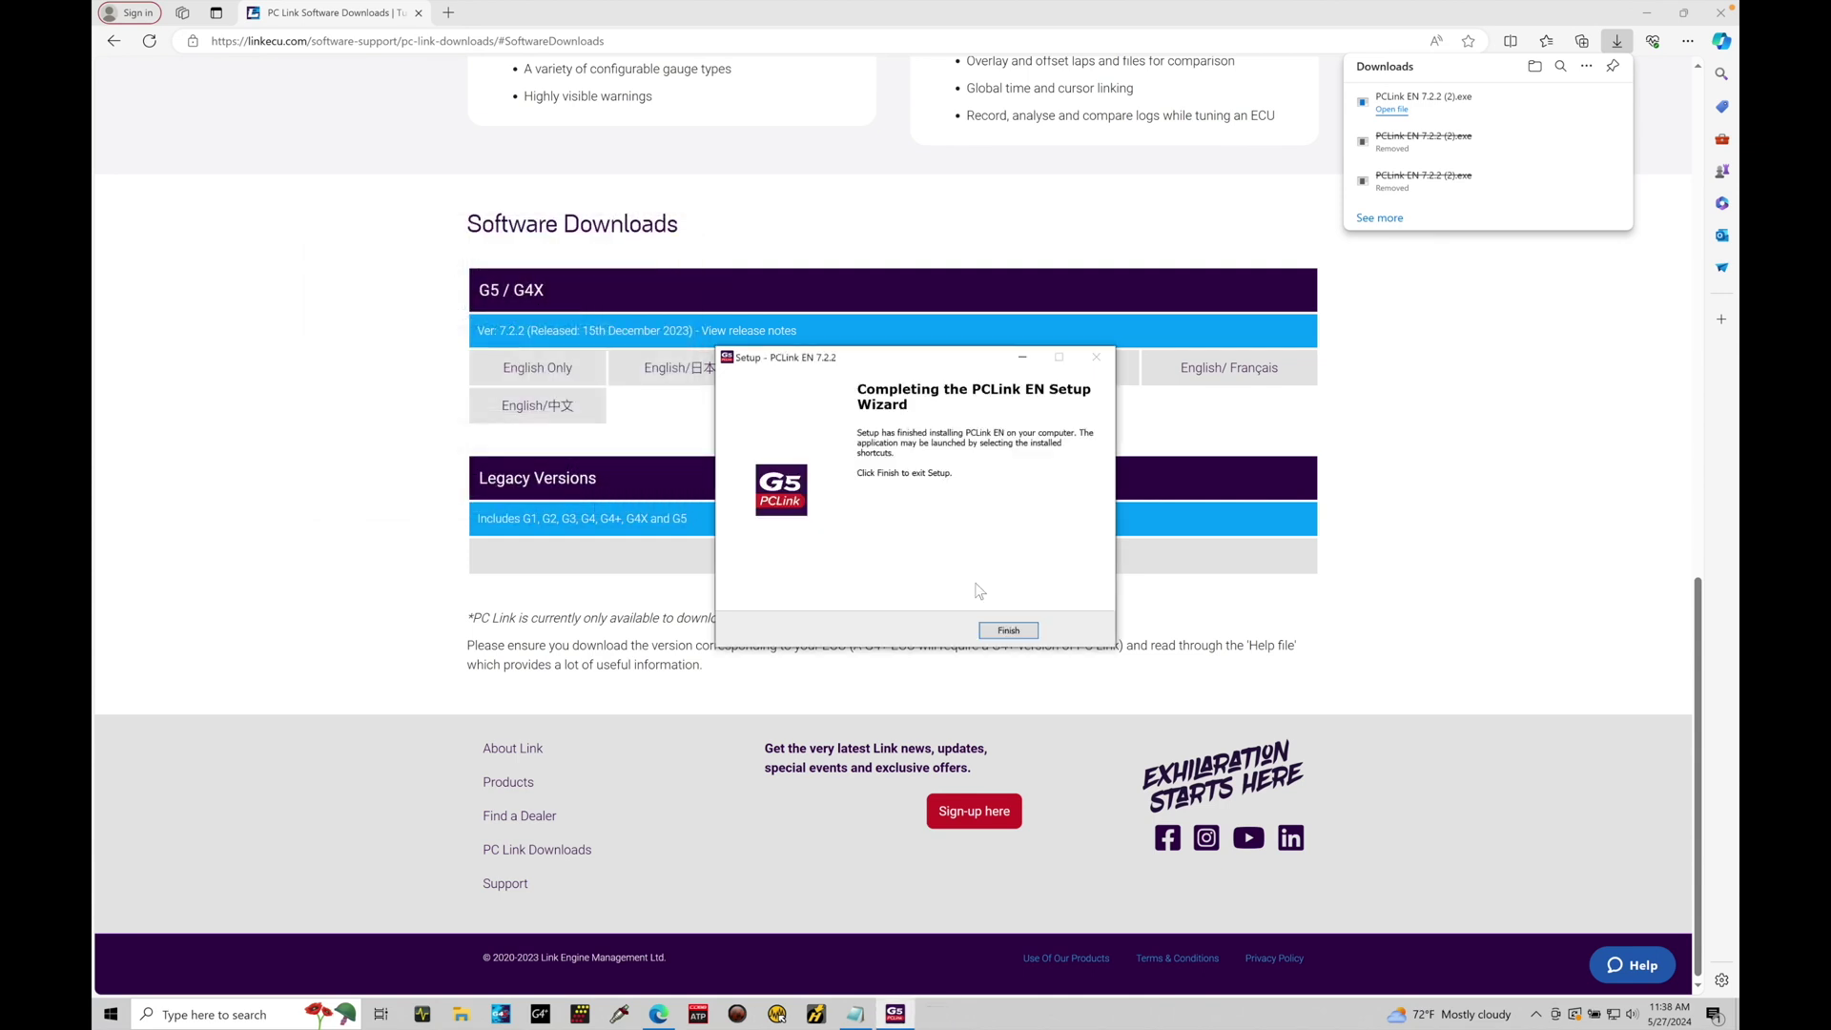
click(1008, 631)
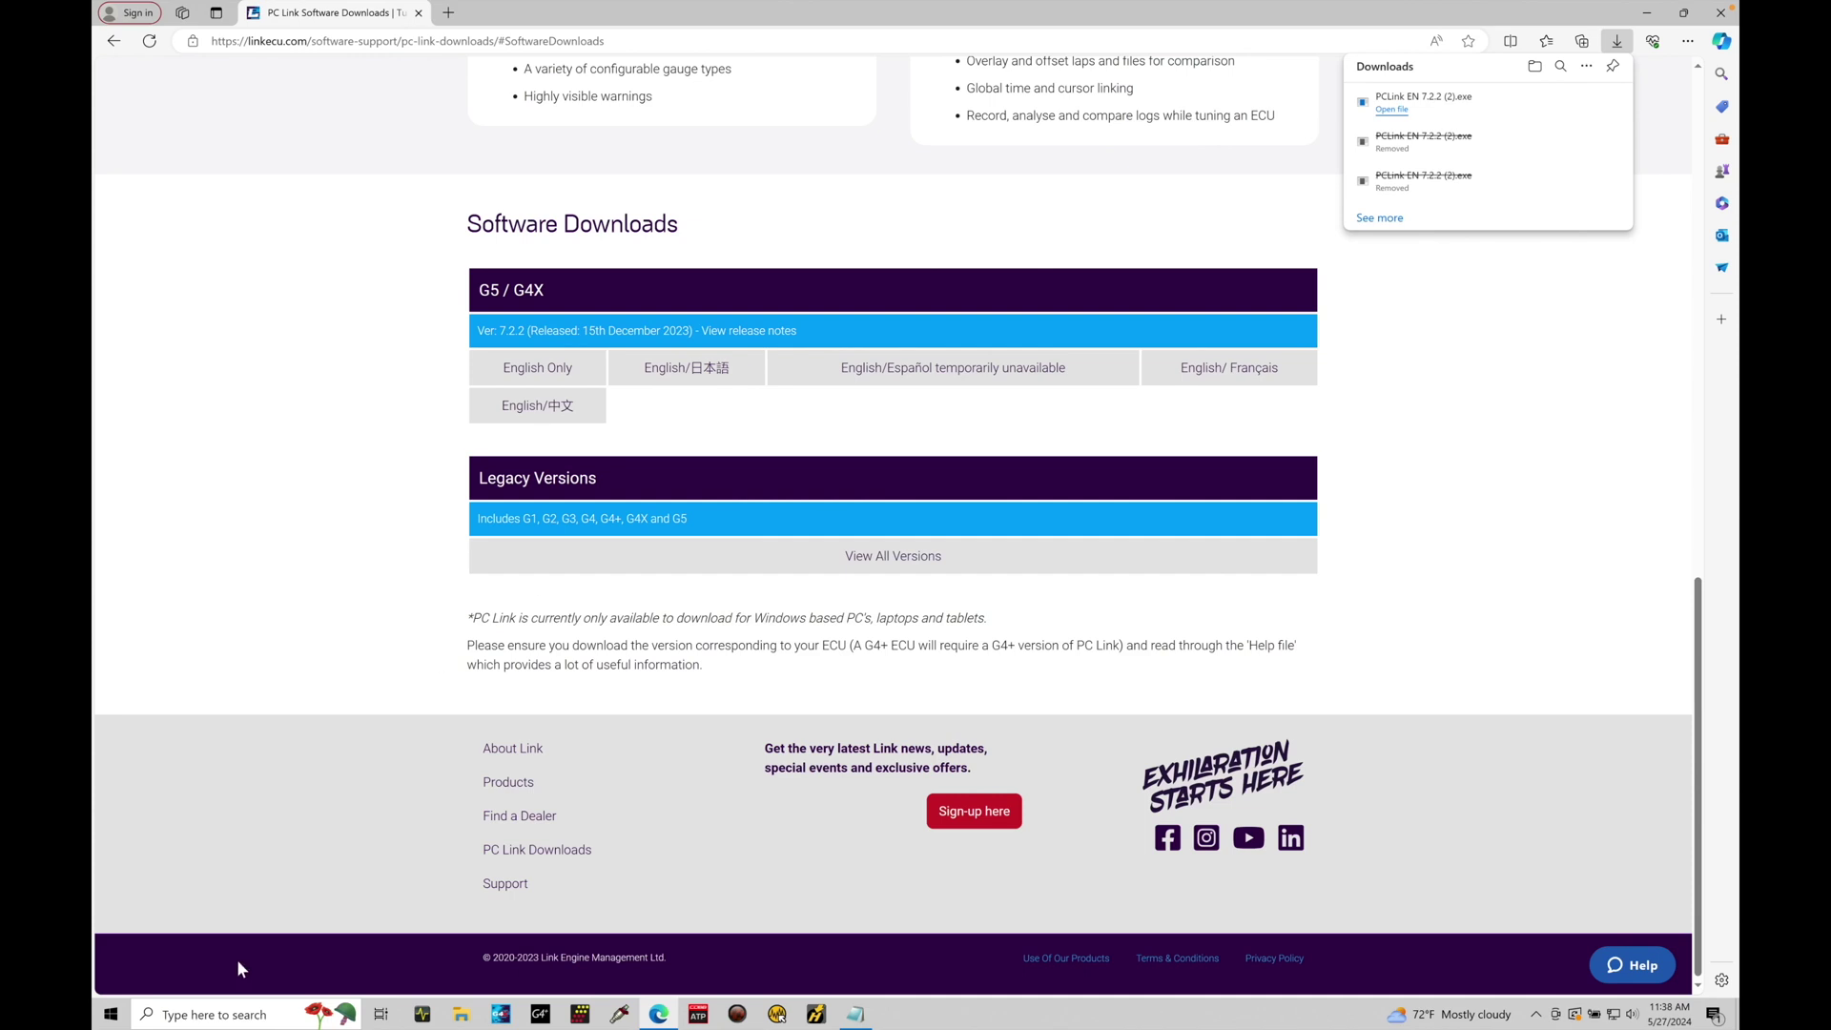
Search Windows for 'g5' to confirm PCLink G5 is listed as an installed app.
click(231, 1011)
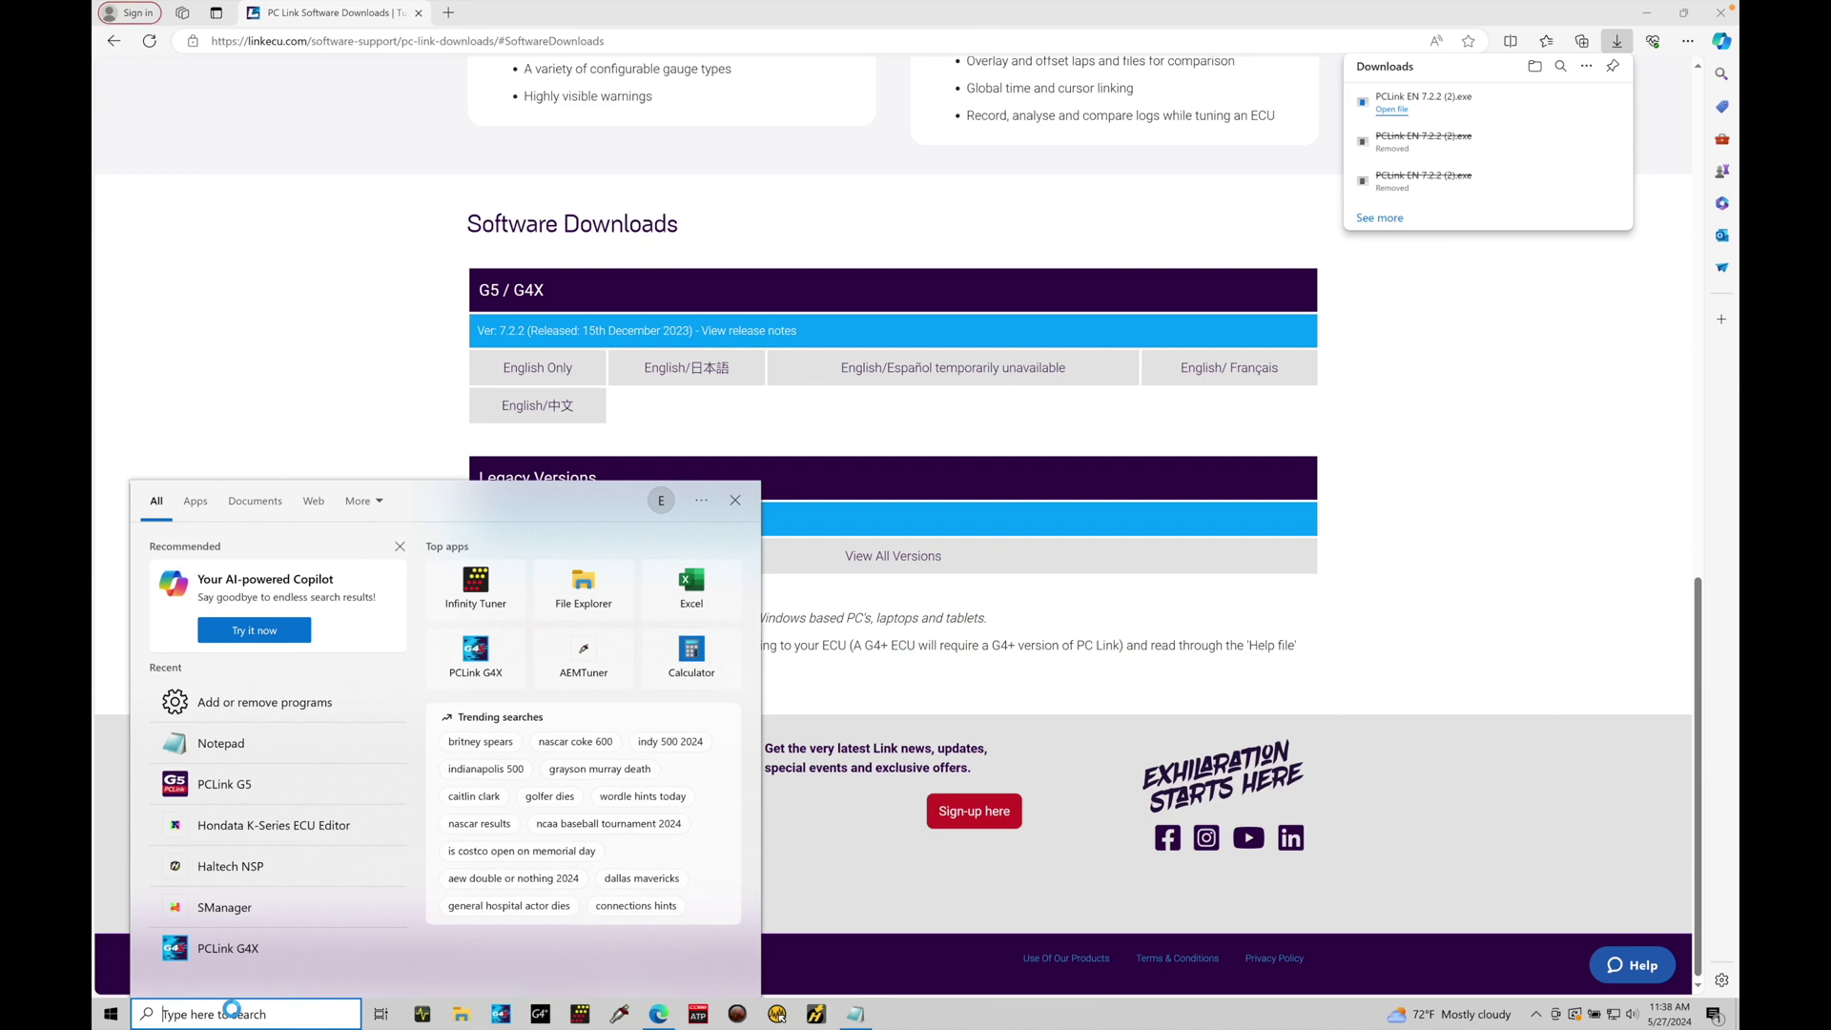
text(g5)
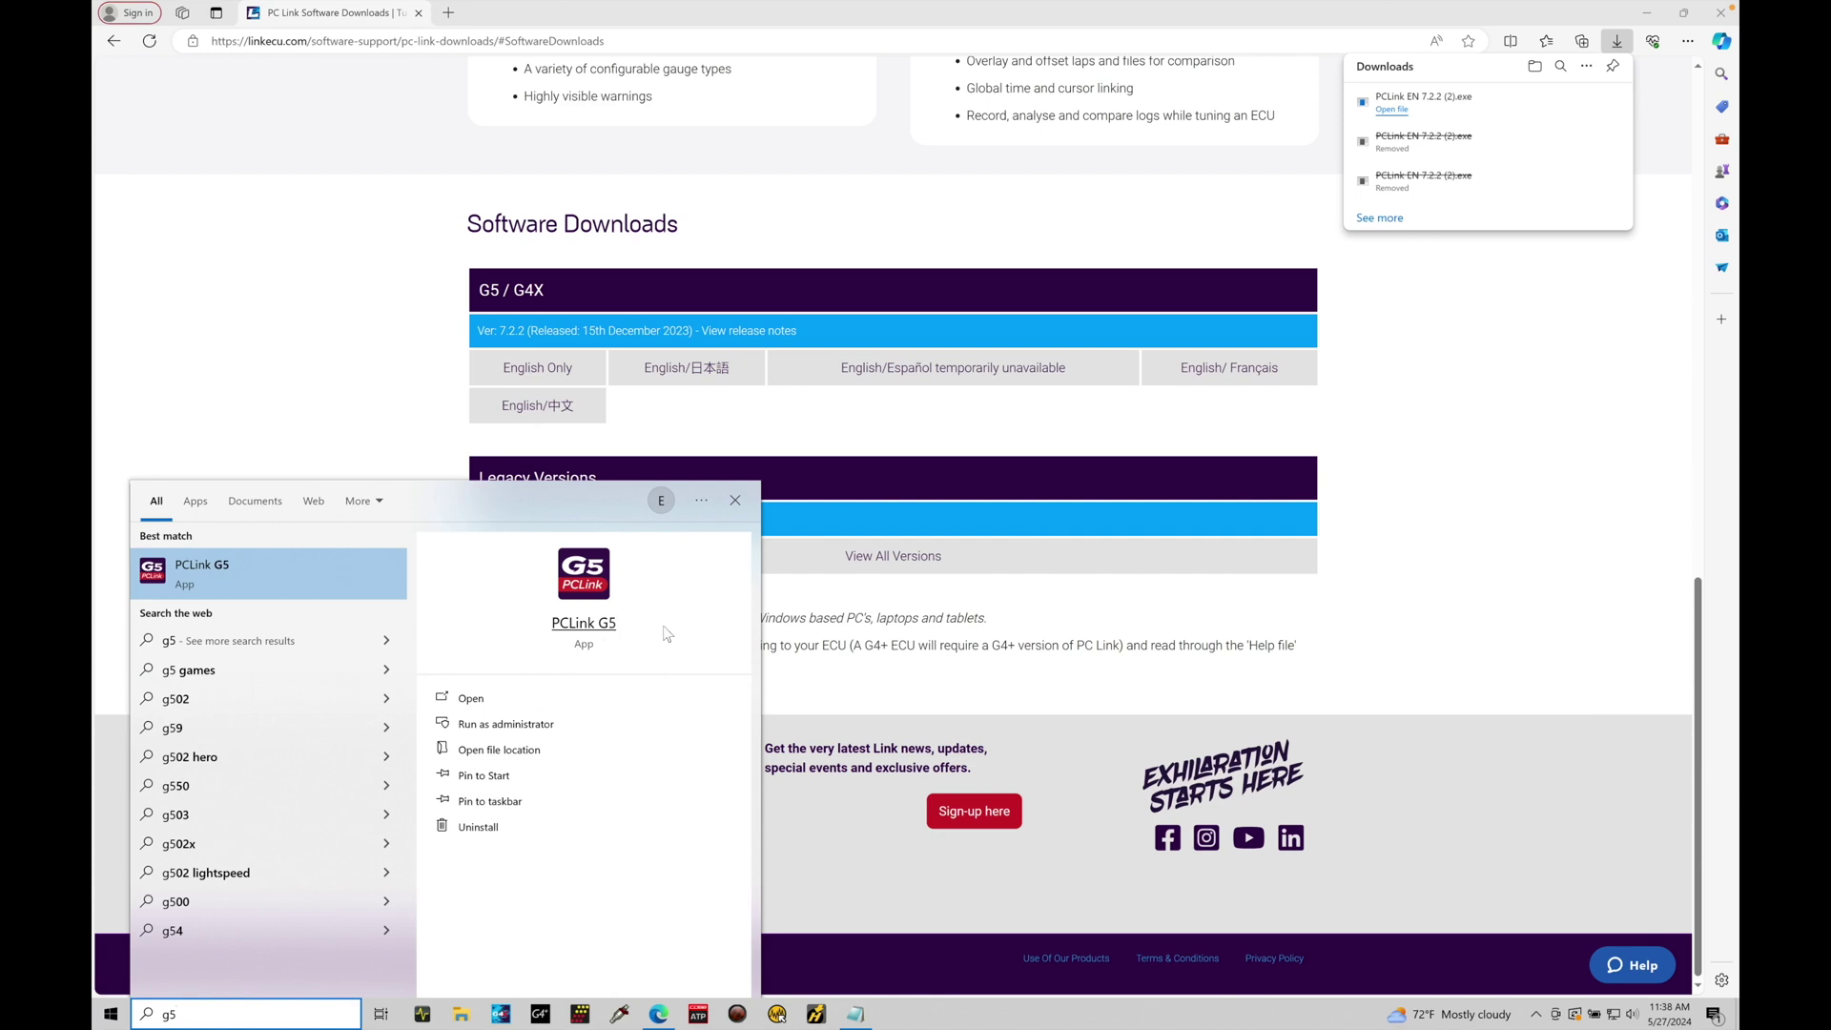
click(1445, 442)
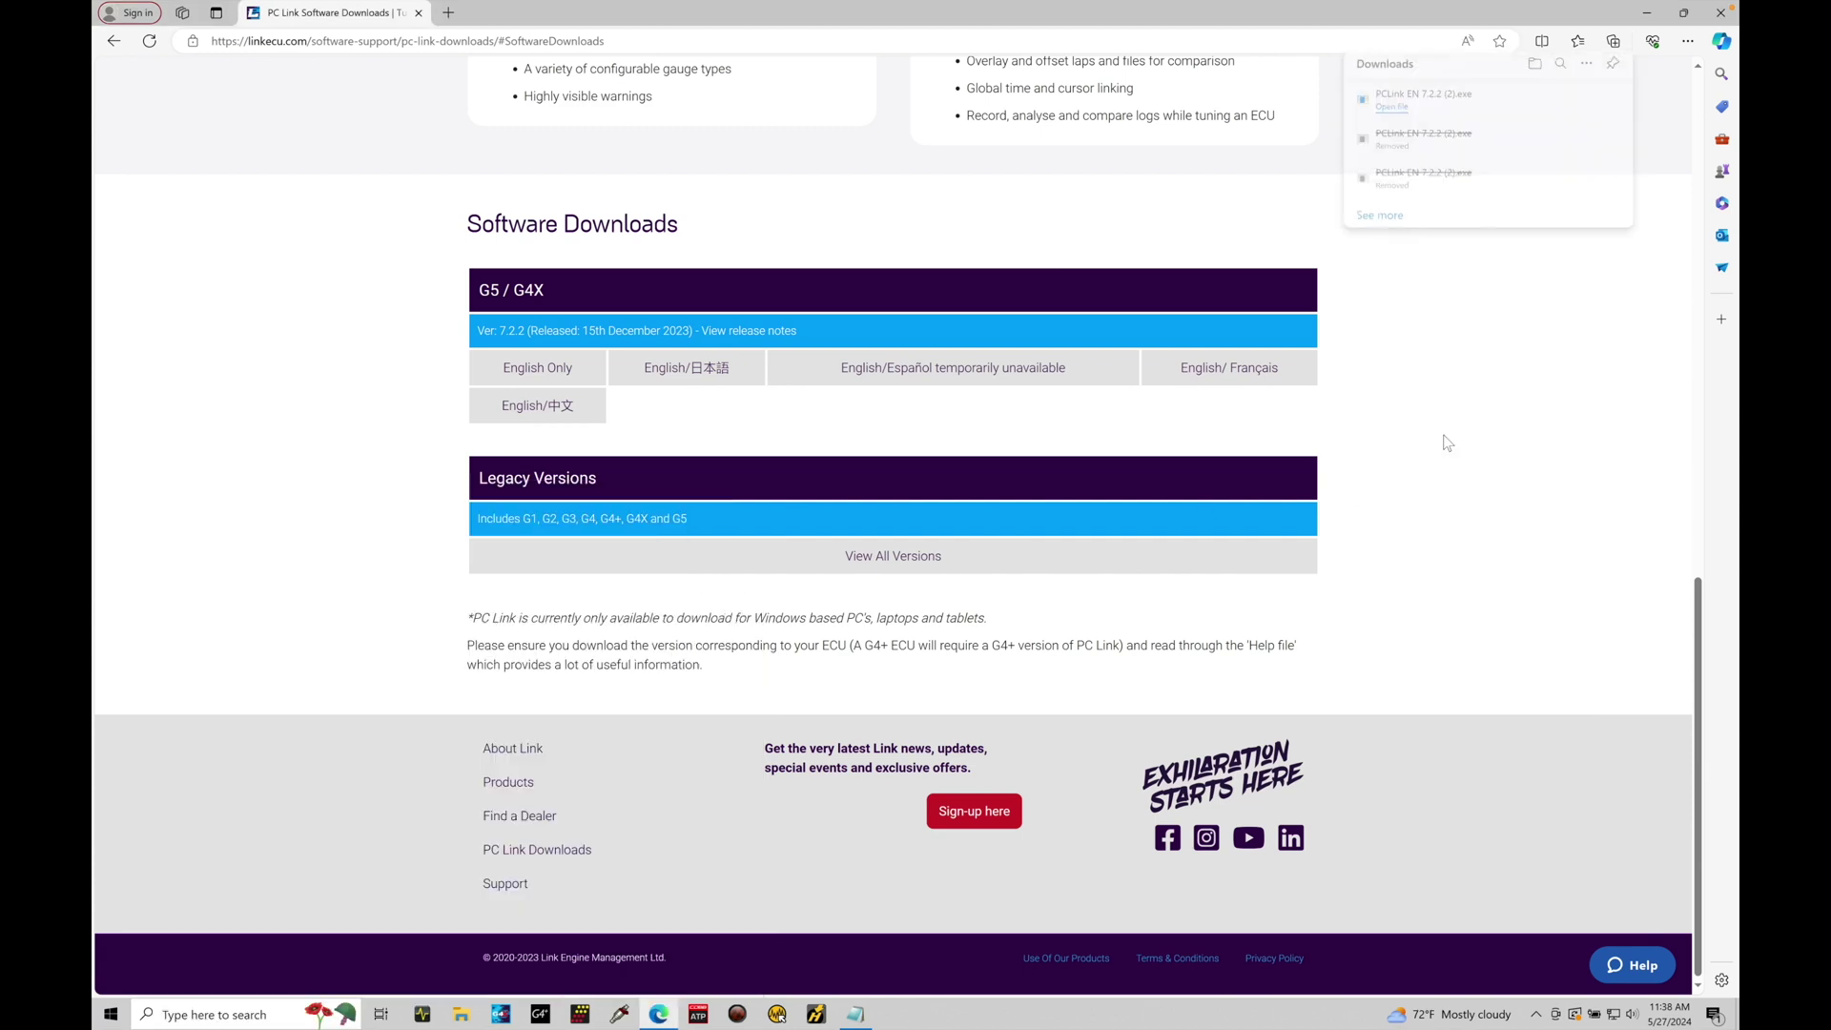
Minimize Edge and move the PCLink G5 desktop shortcut to the top of the desktop.
click(1647, 13)
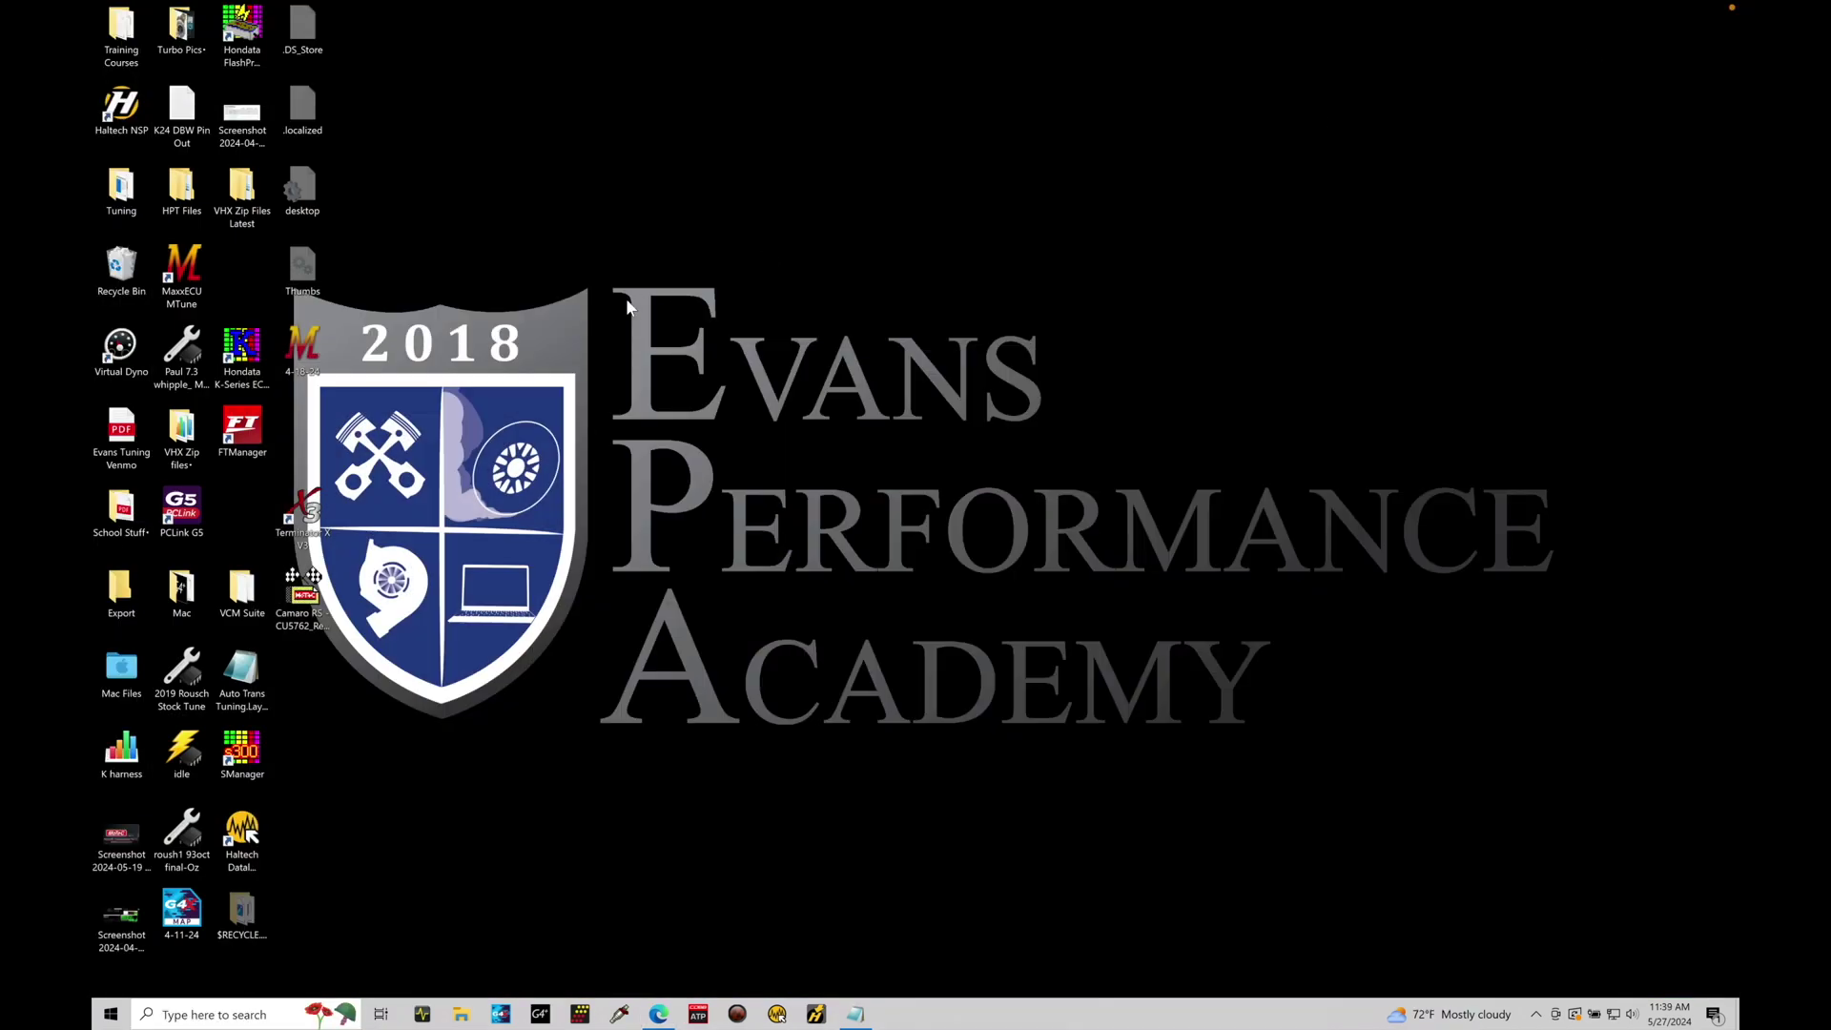
drag(183, 505, 466, 30)
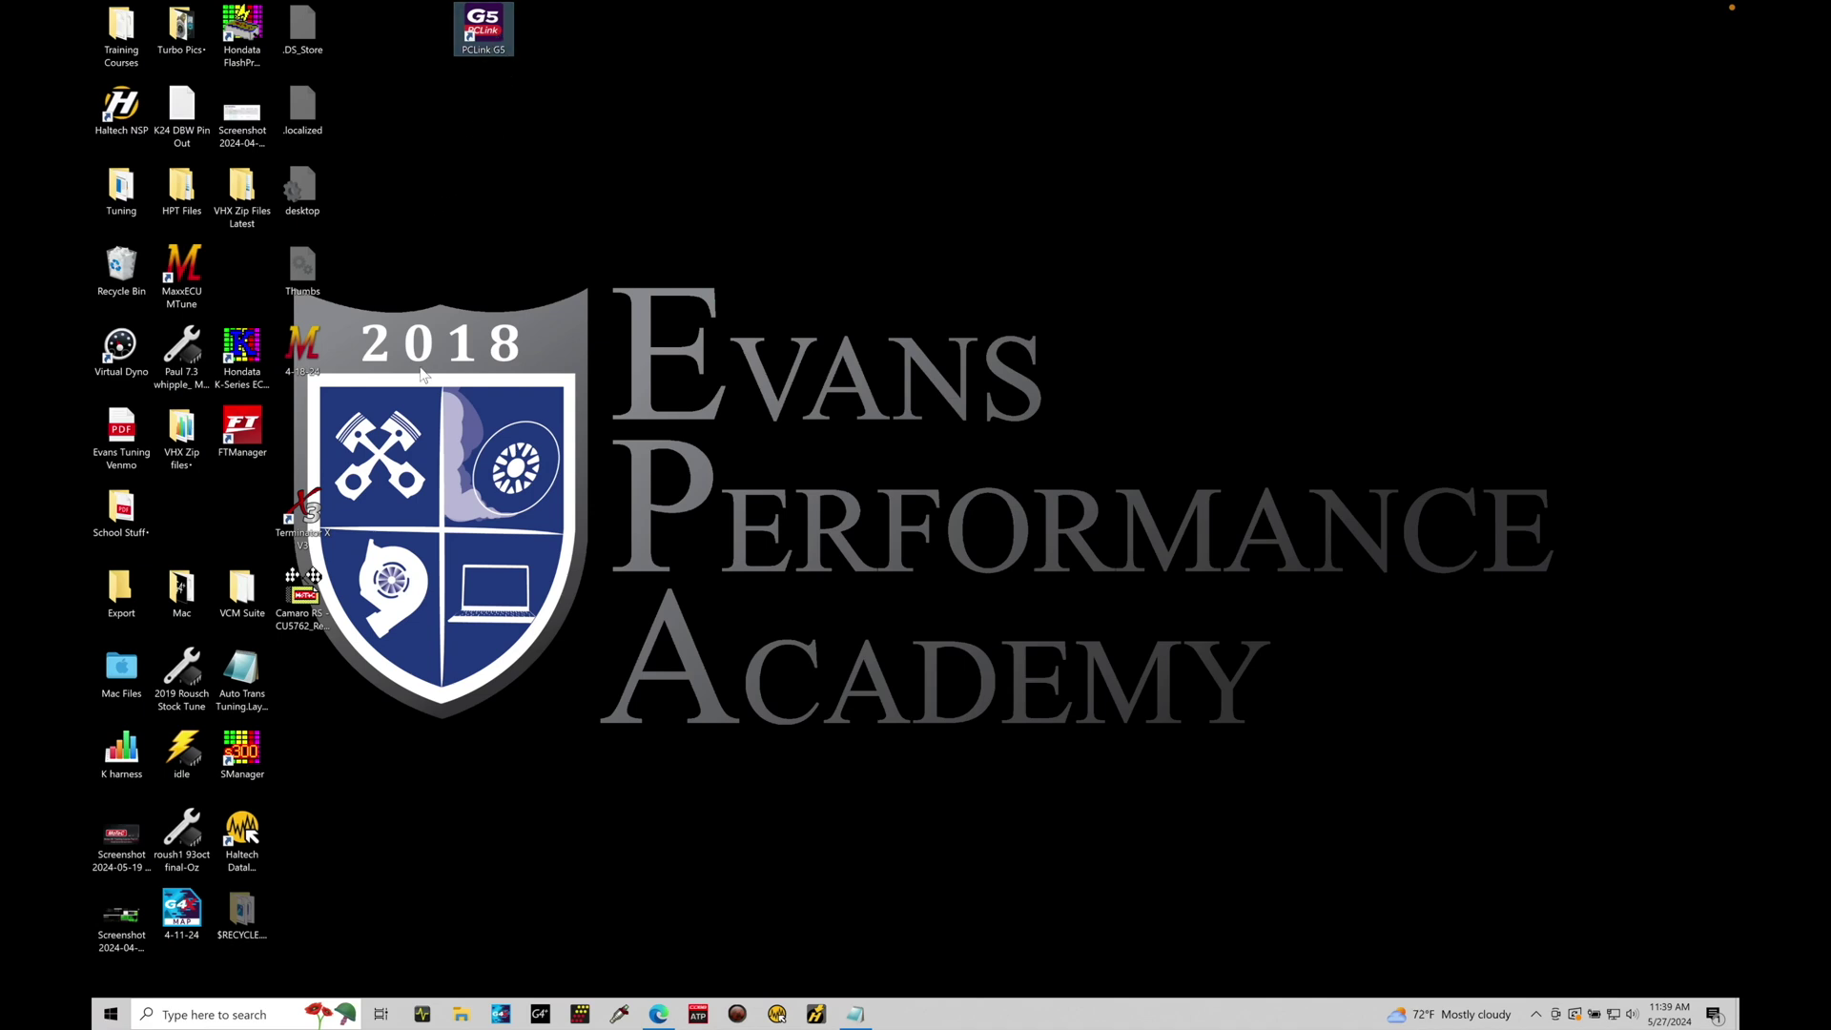
click(263, 1009)
text(g5)
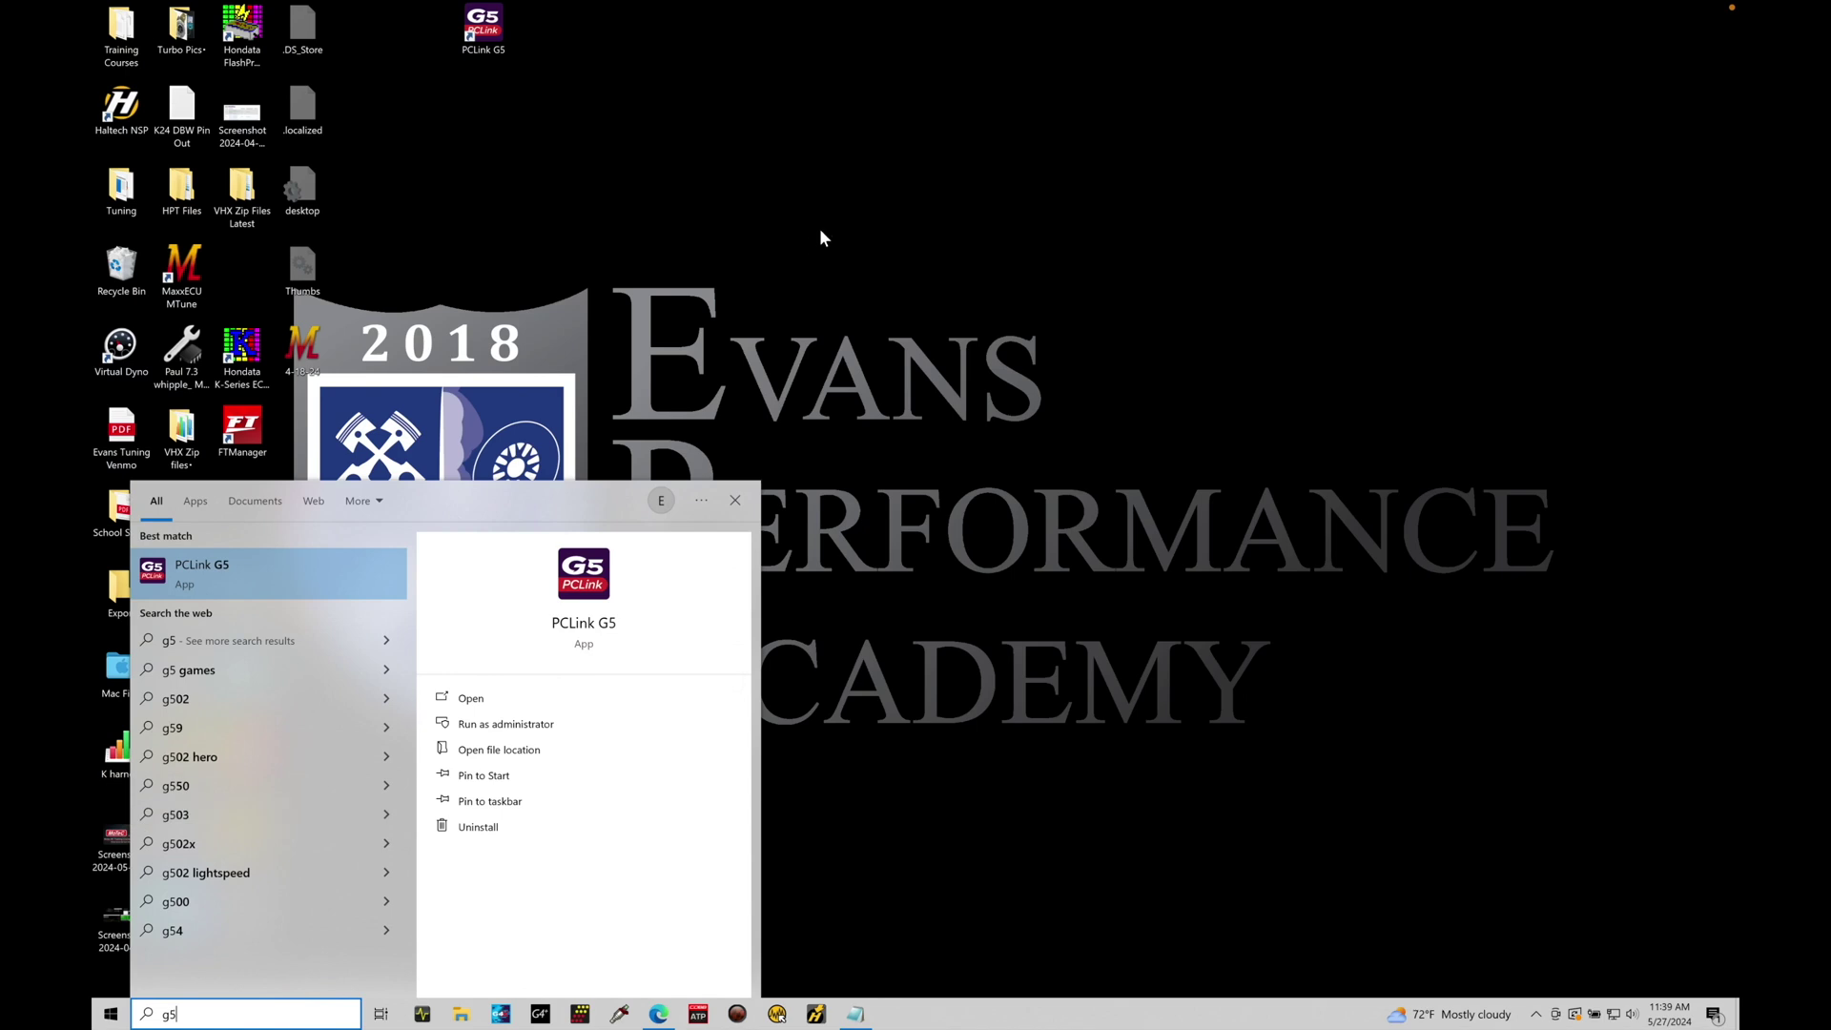
click(821, 227)
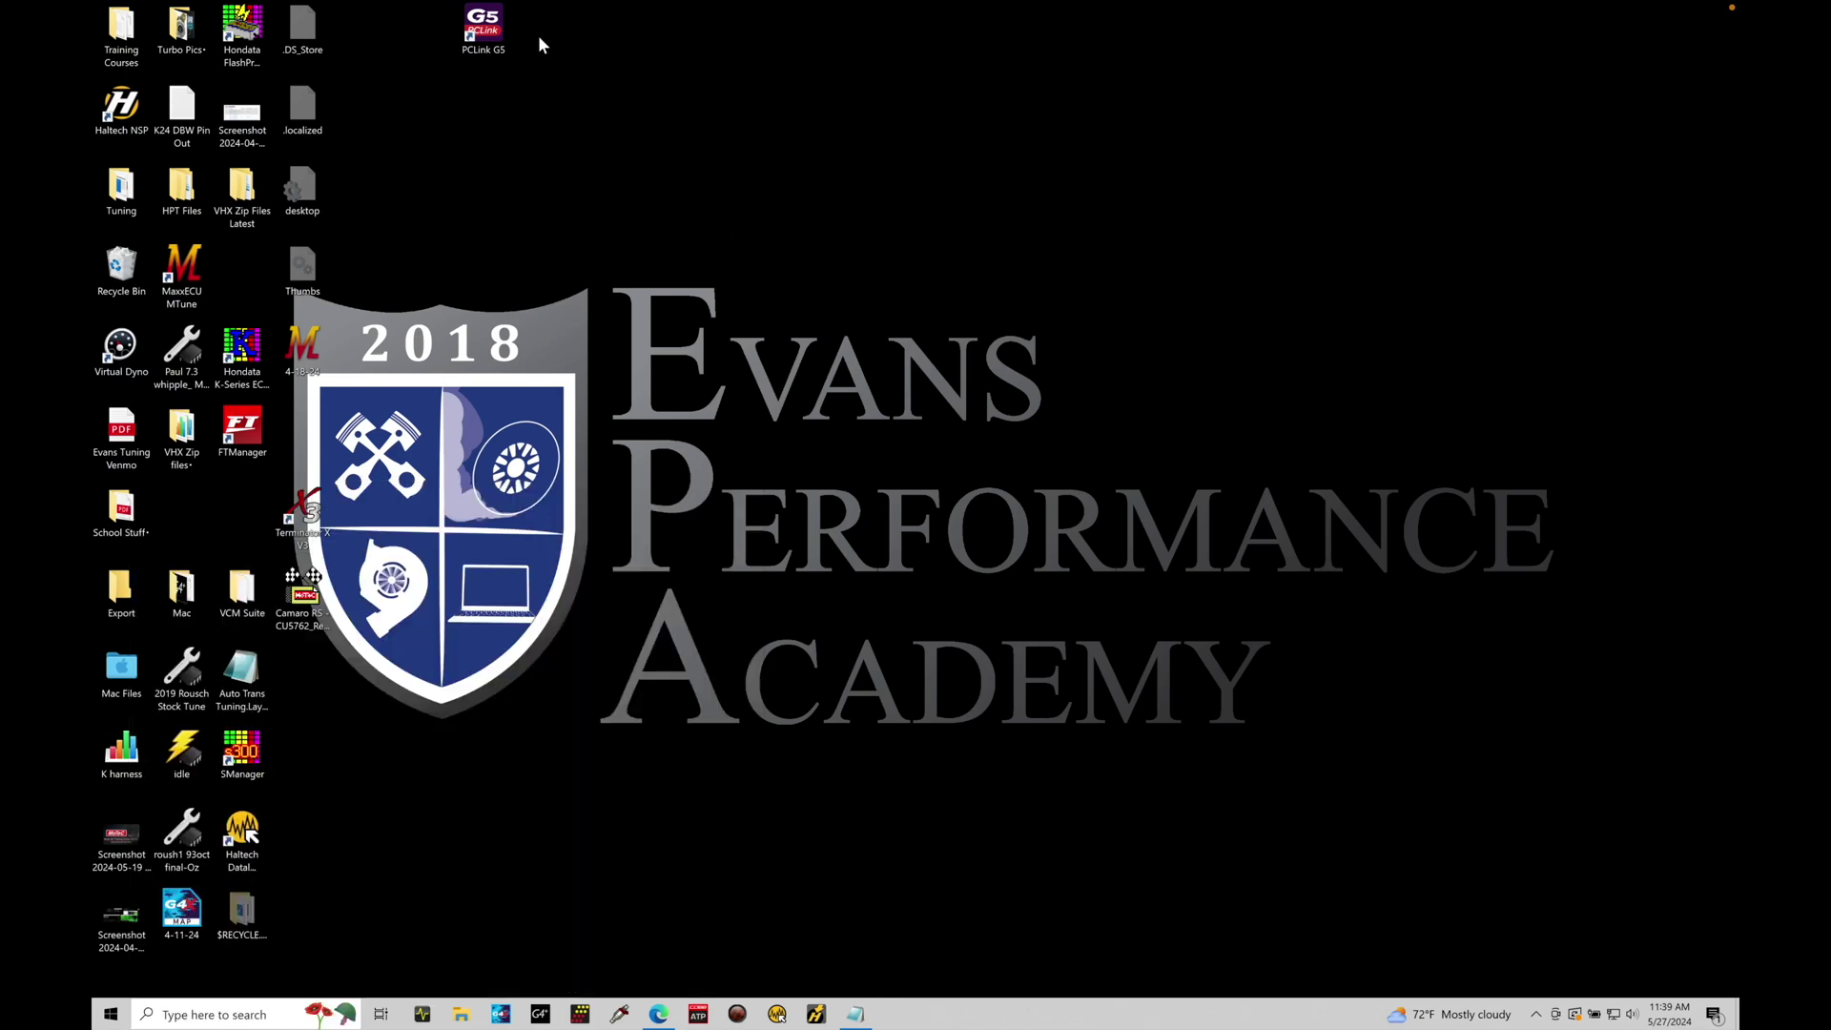
Launch PCLink G5 from its desktop shortcut to bring up Search For ECU.
double_click(484, 29)
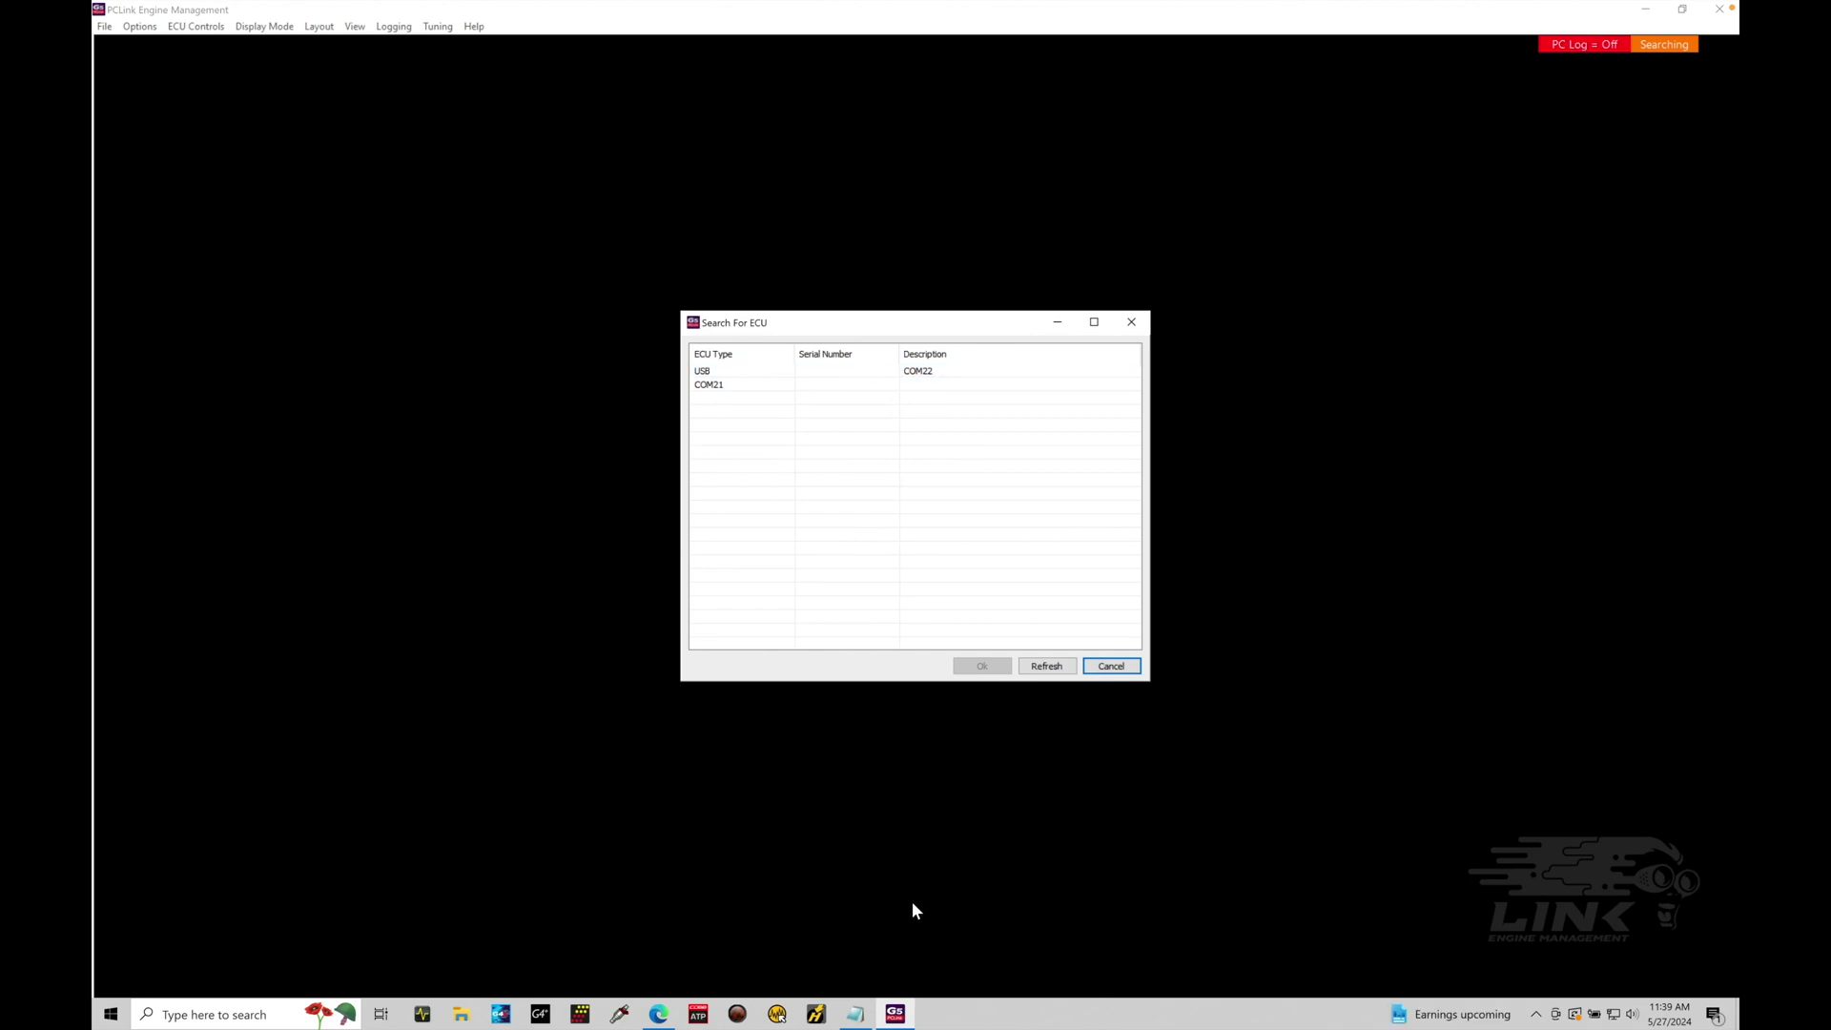
Pin PCLink G5 to the taskbar and move its icon further left among pinned apps.
right_click(899, 1016)
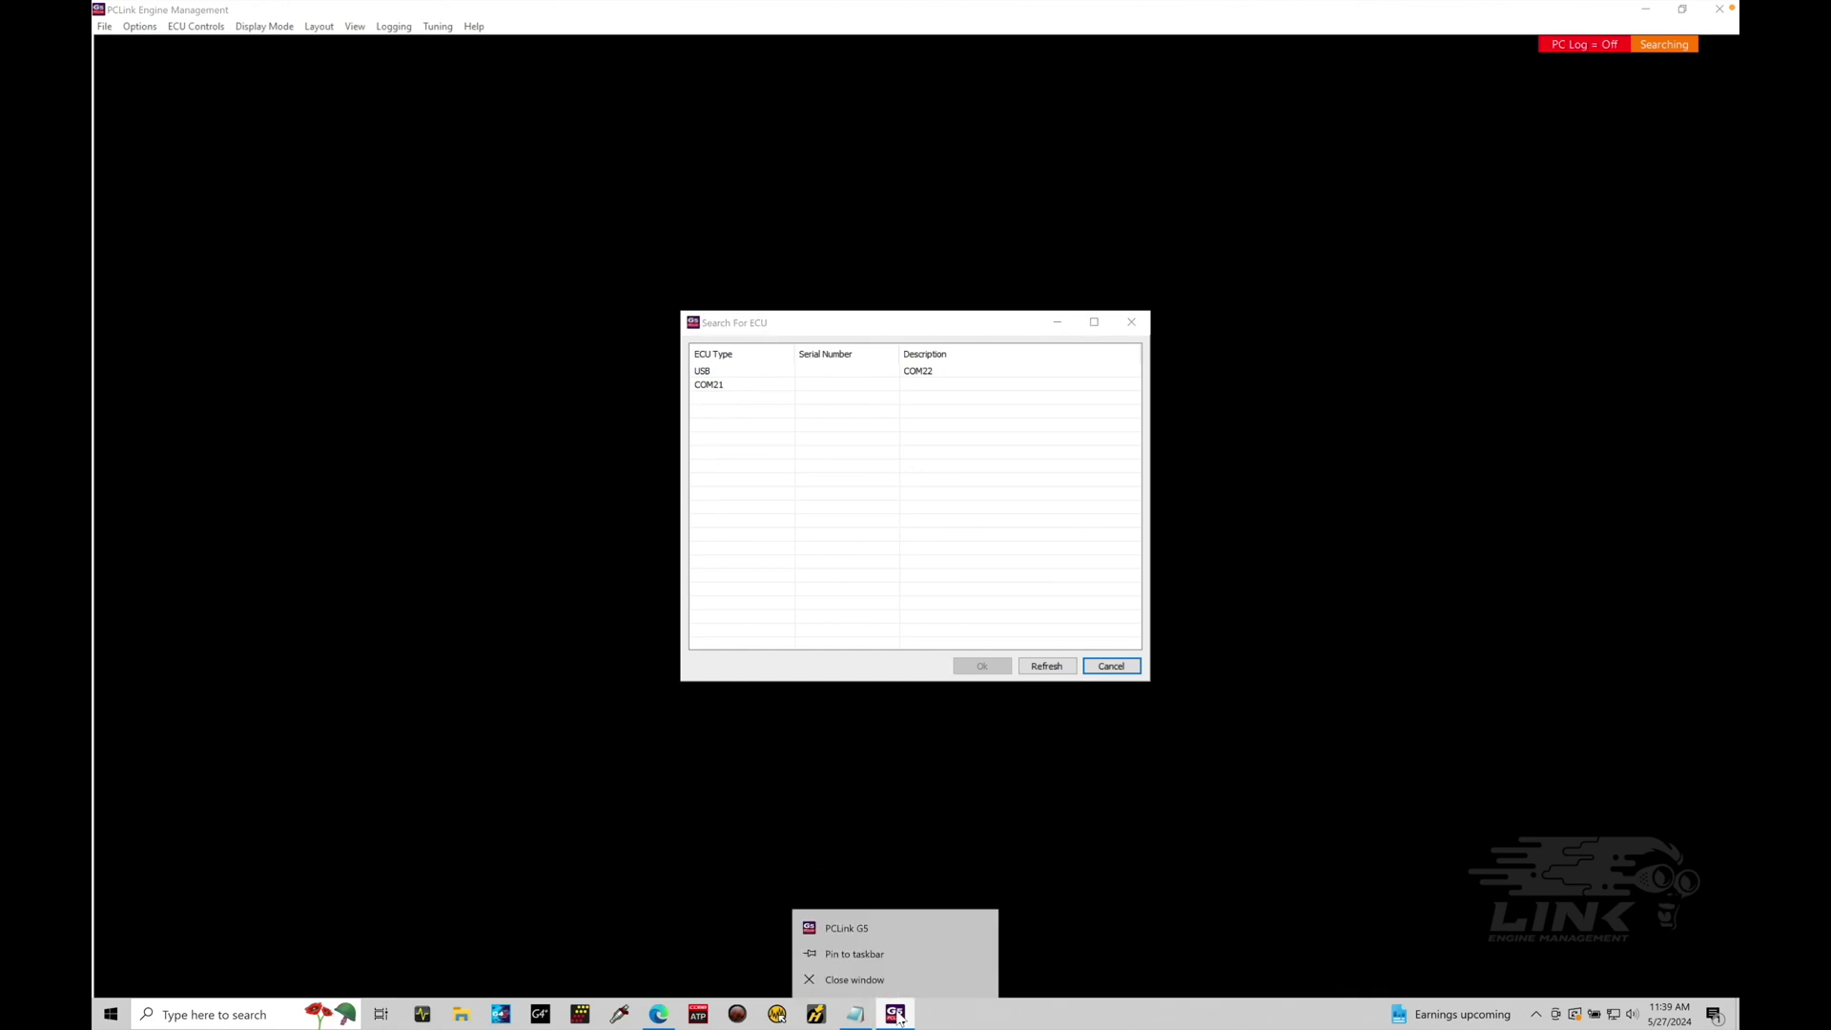
click(887, 954)
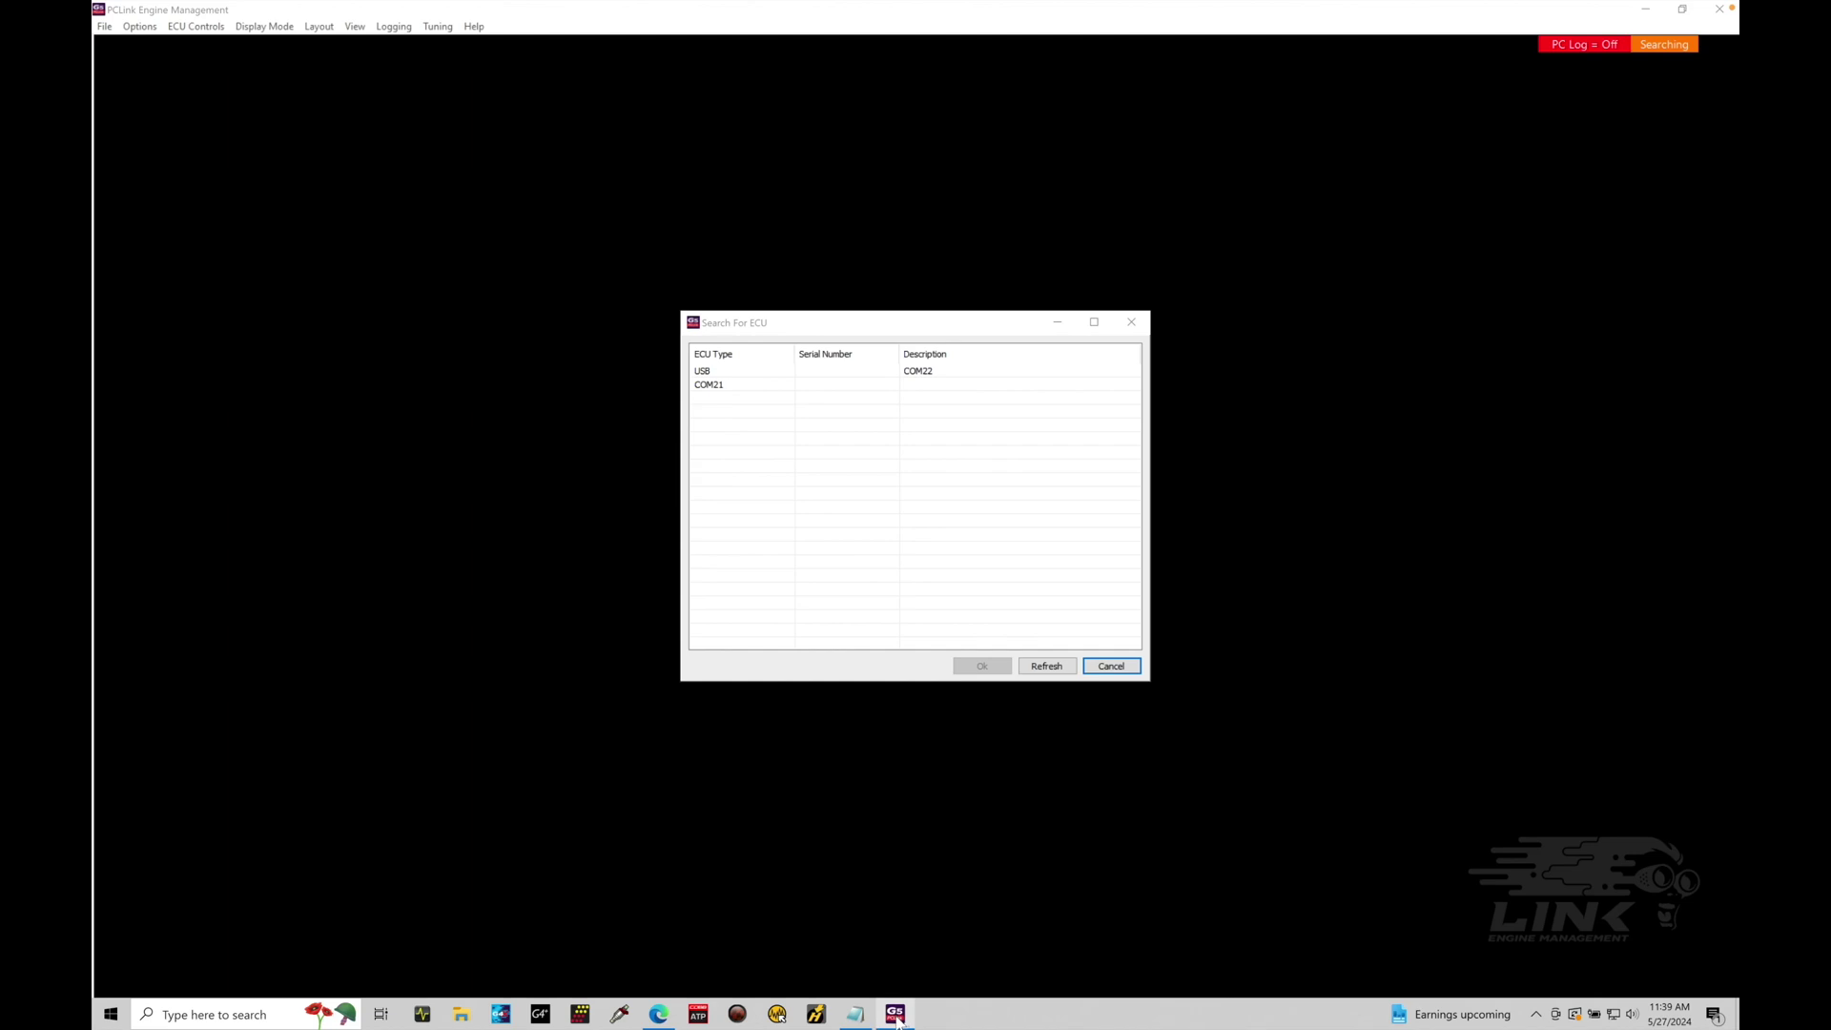
mouse_move(894, 1021)
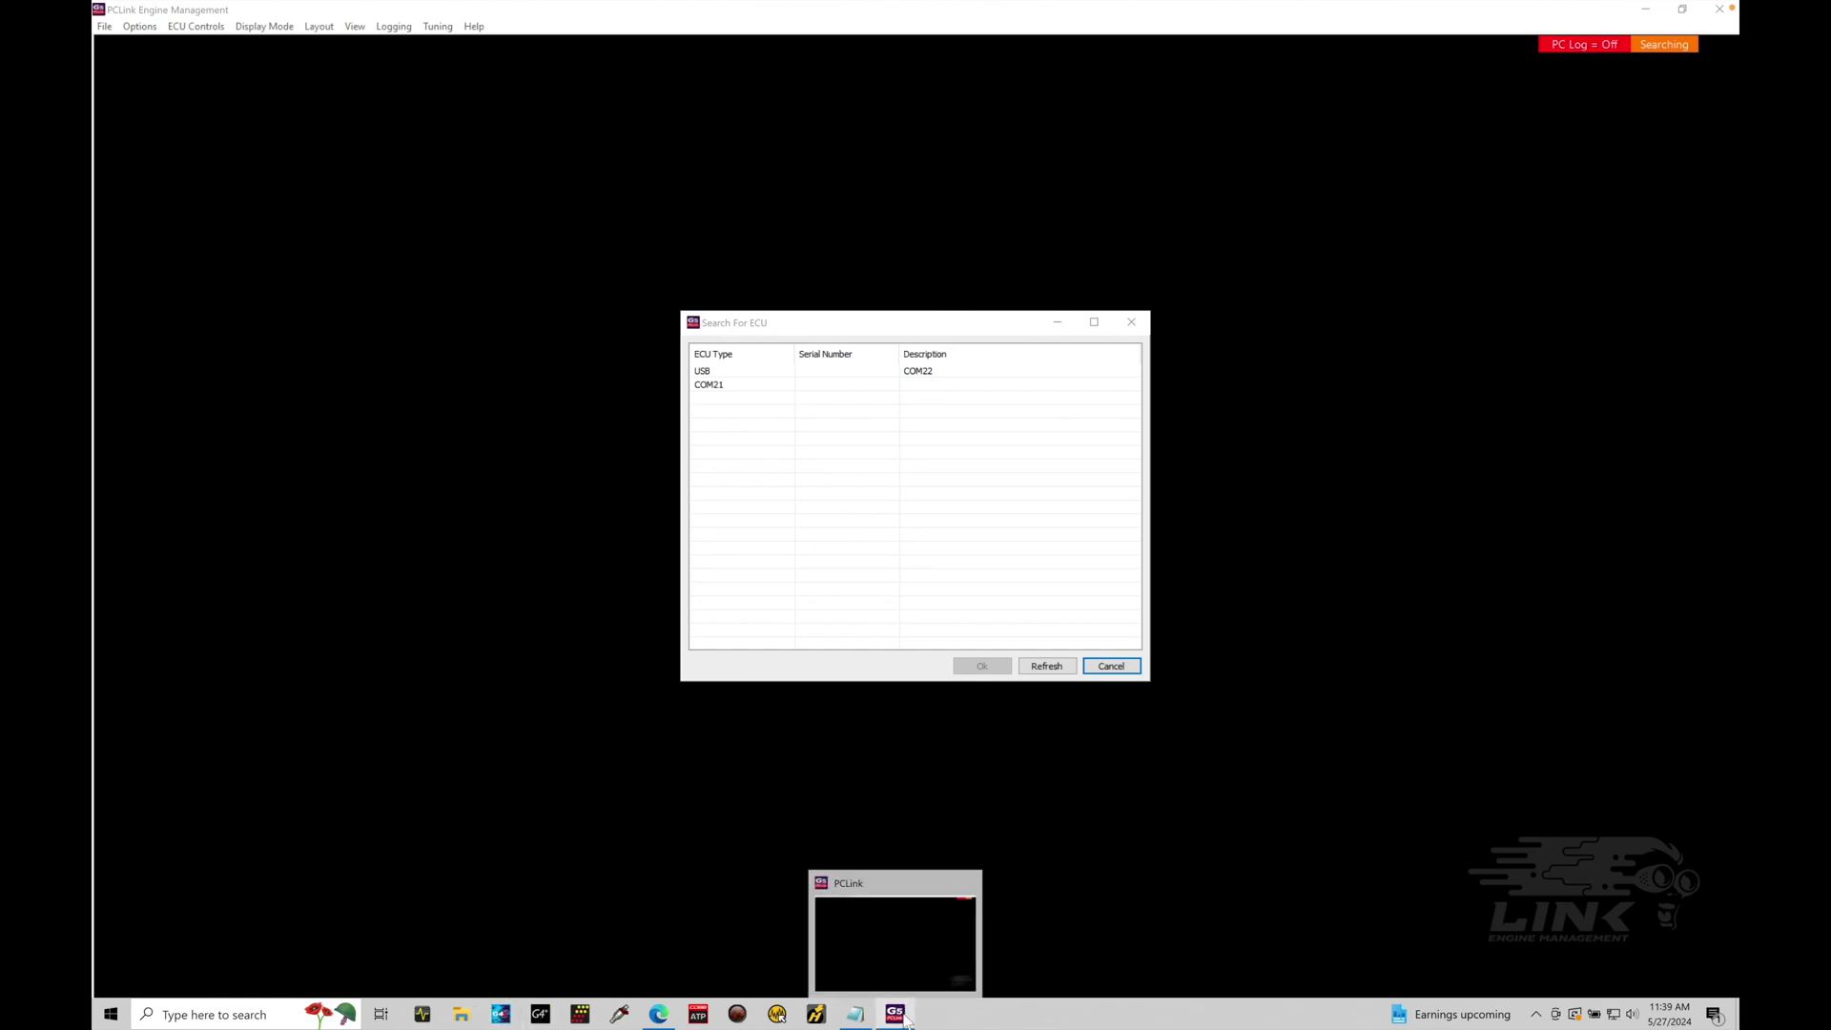
drag(900, 1009, 513, 1008)
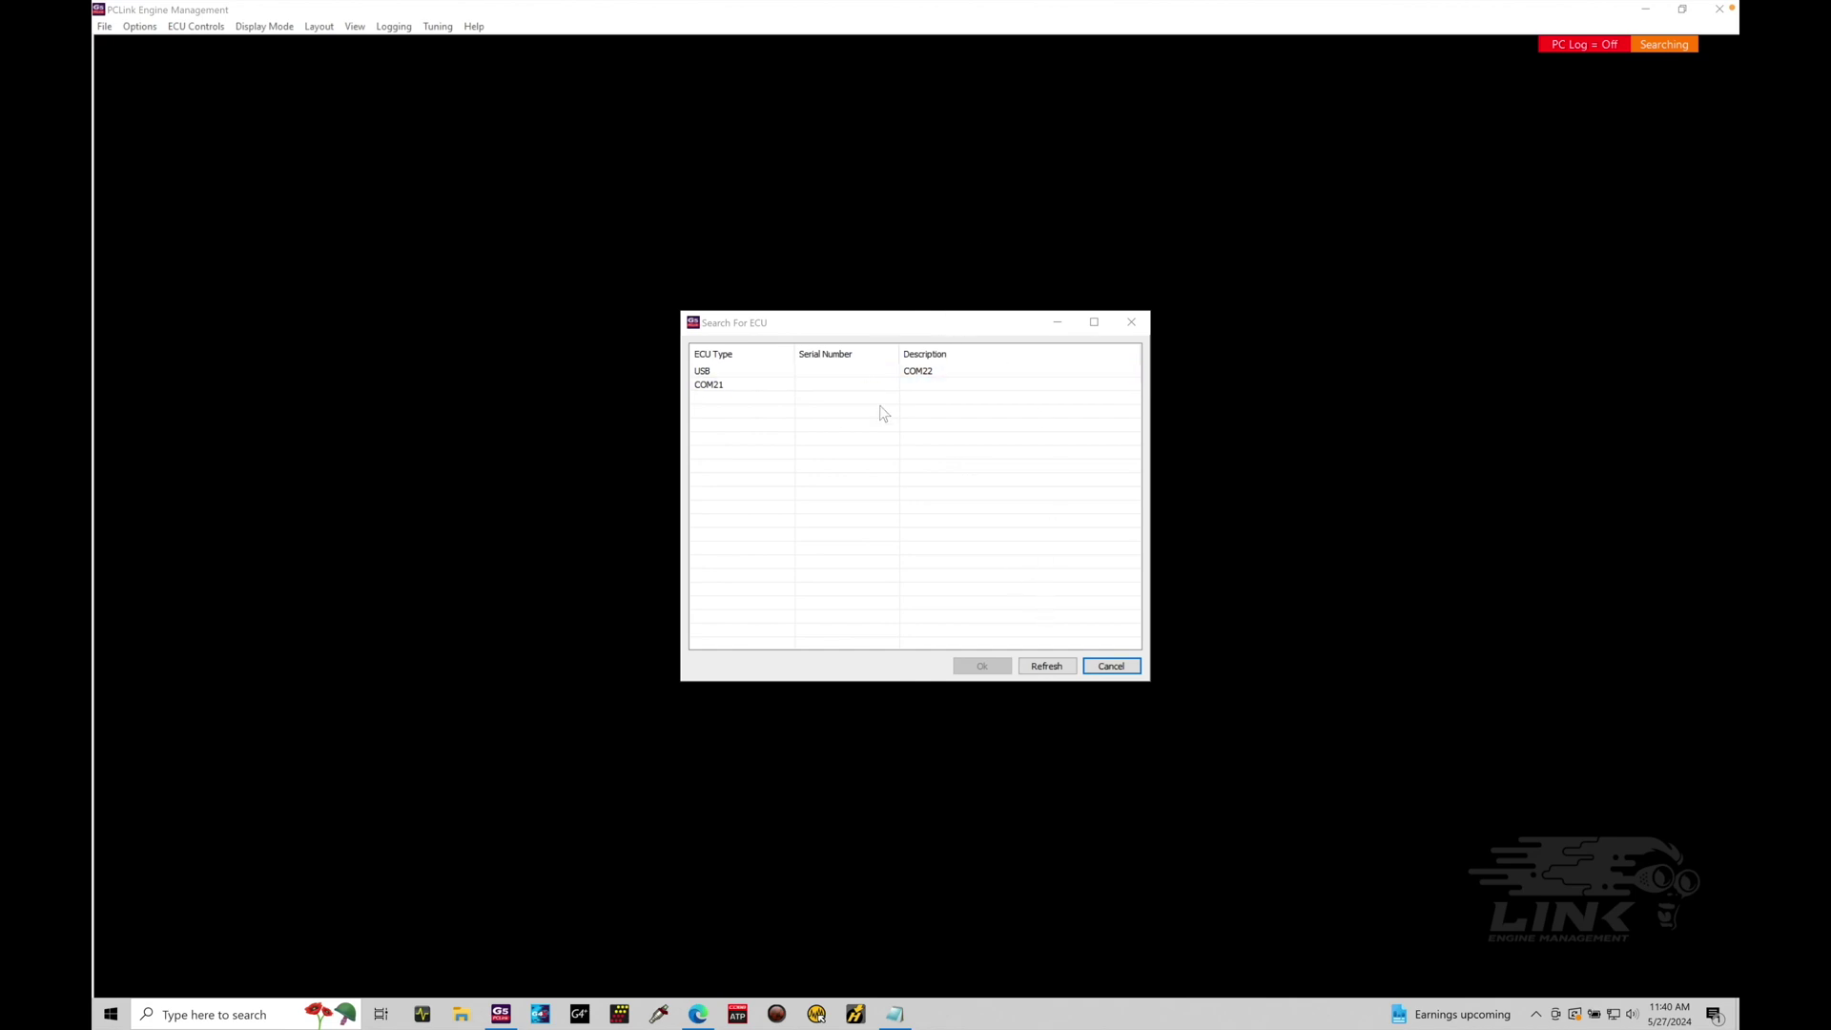
Rescan for ECUs, select the USB connection and connect to the ECU.
click(1042, 667)
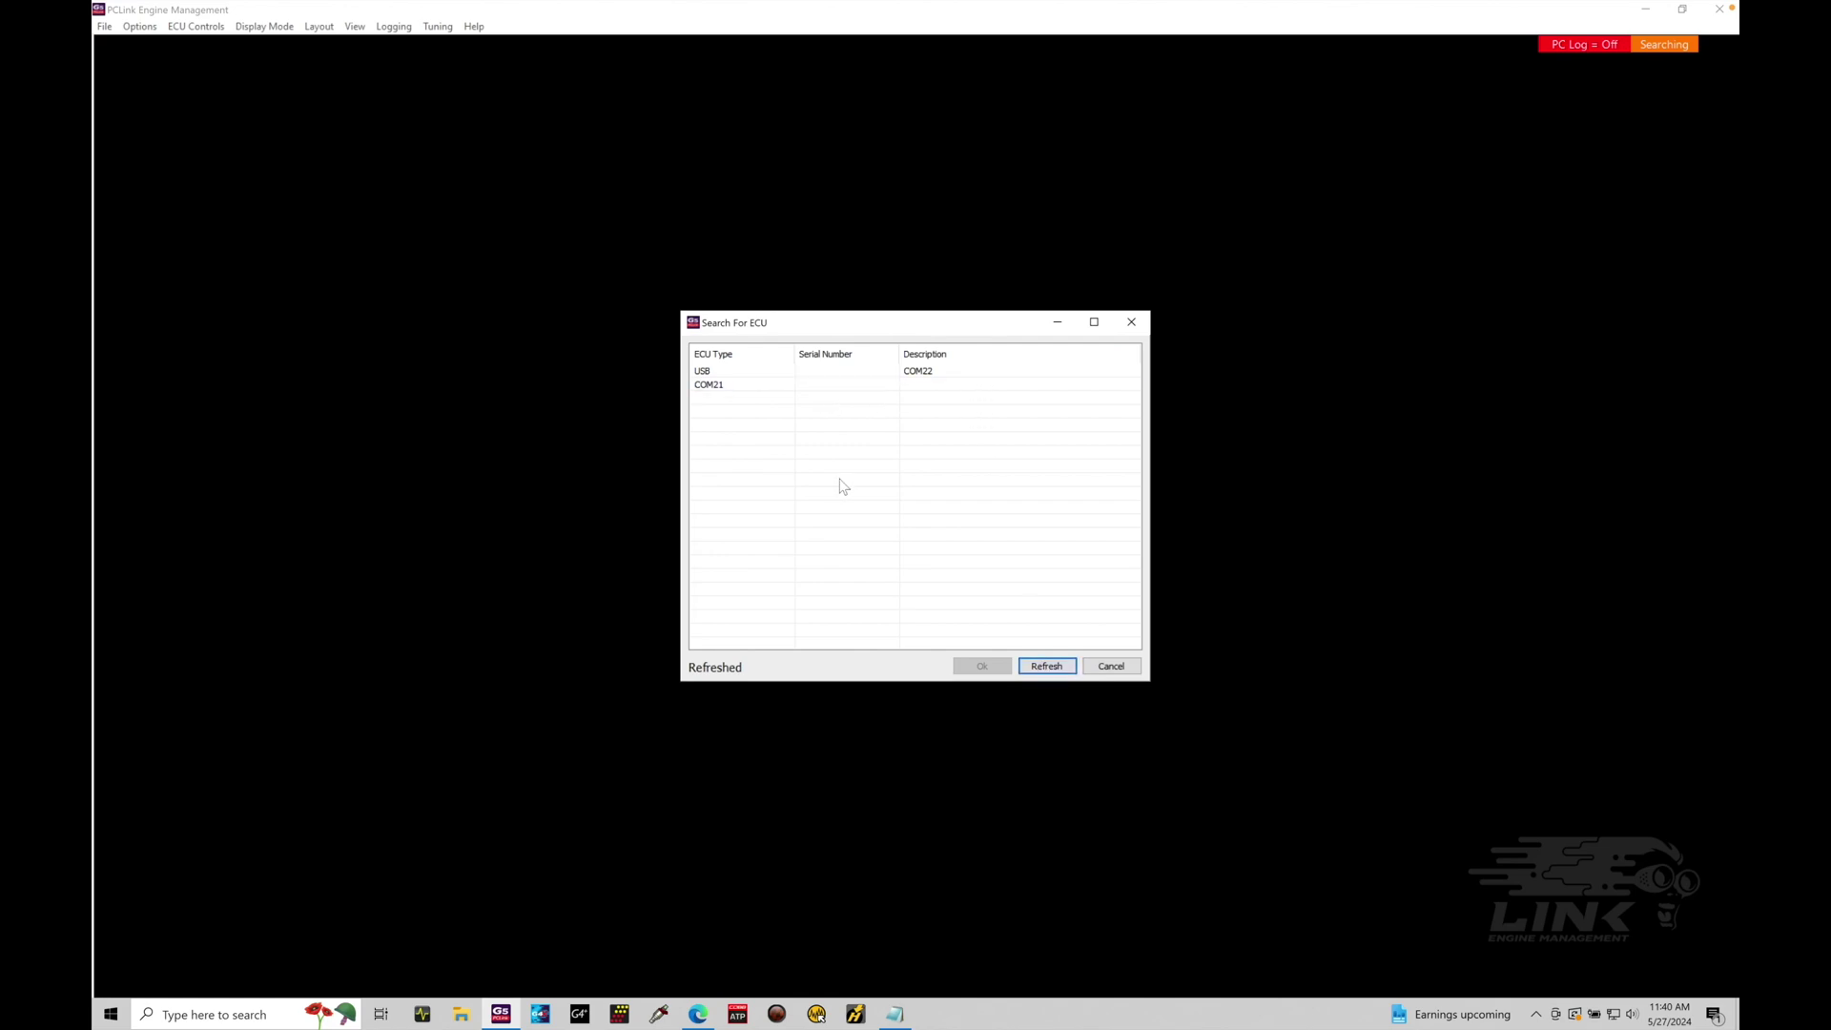
click(865, 374)
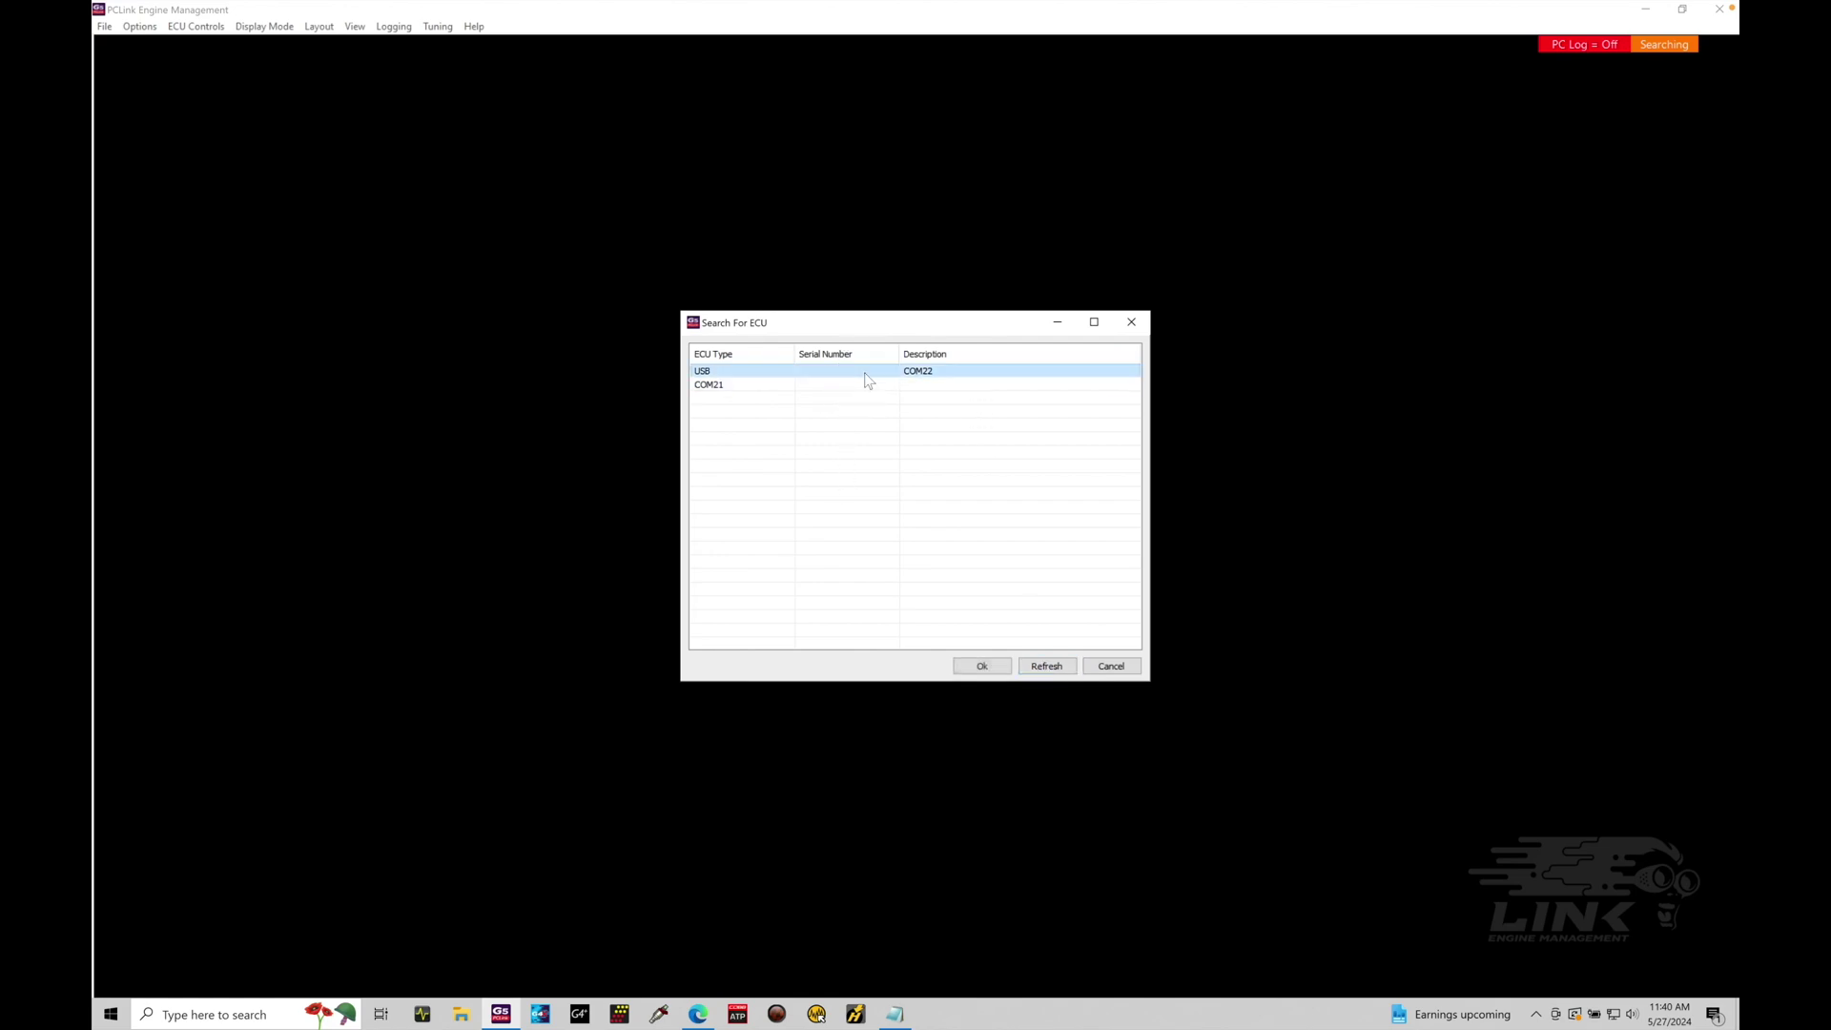
click(977, 664)
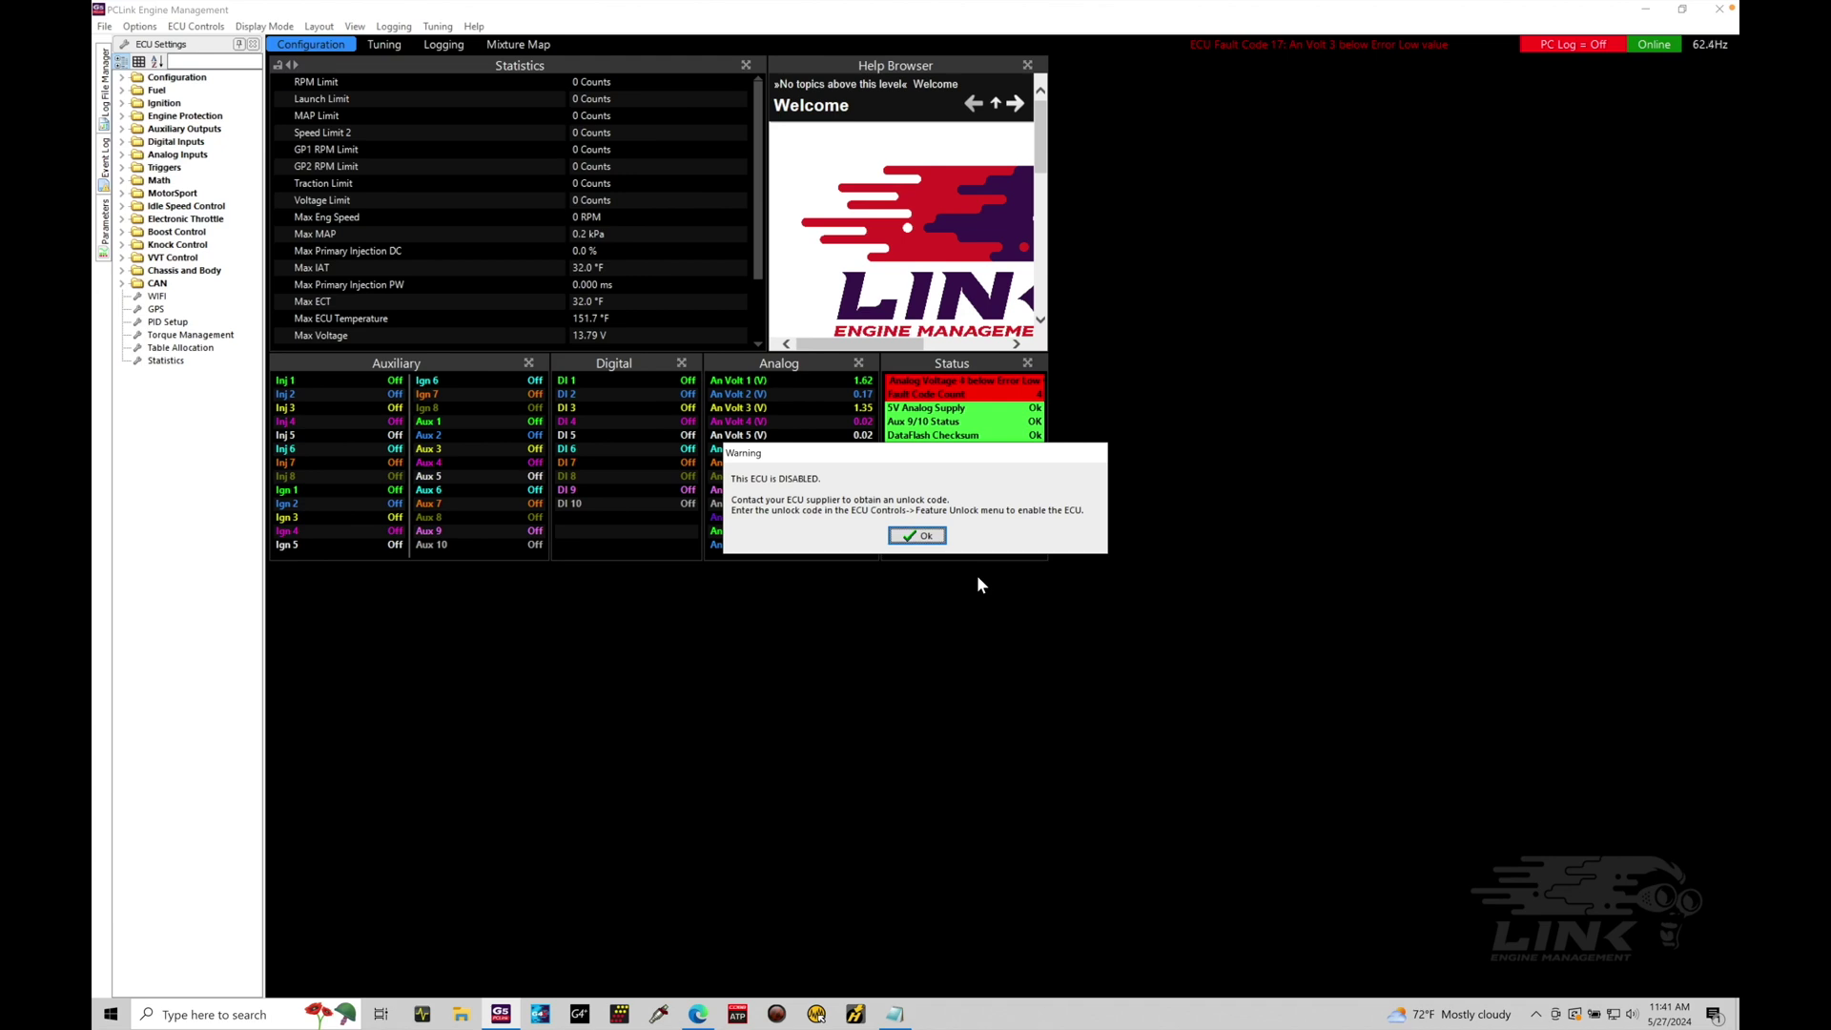
Dismiss the ECU disabled warning and open ECU Unlock from the ECU Controls menu.
click(931, 541)
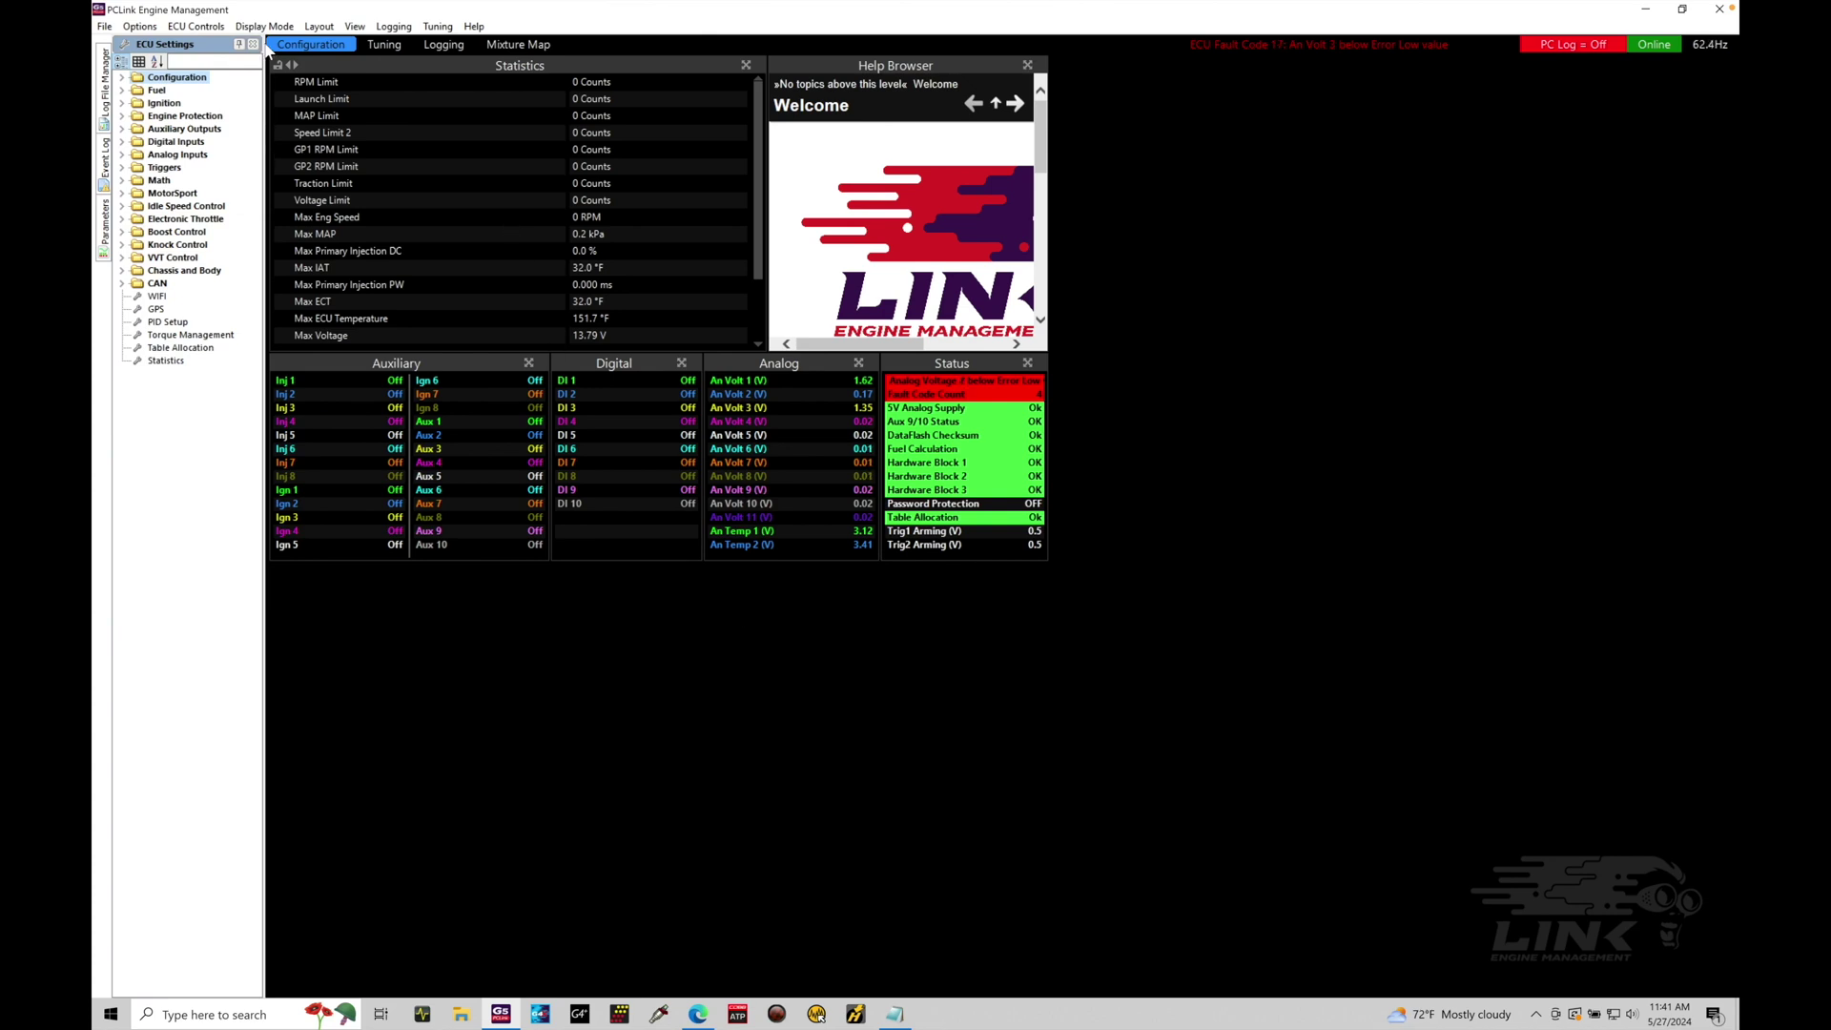
click(219, 28)
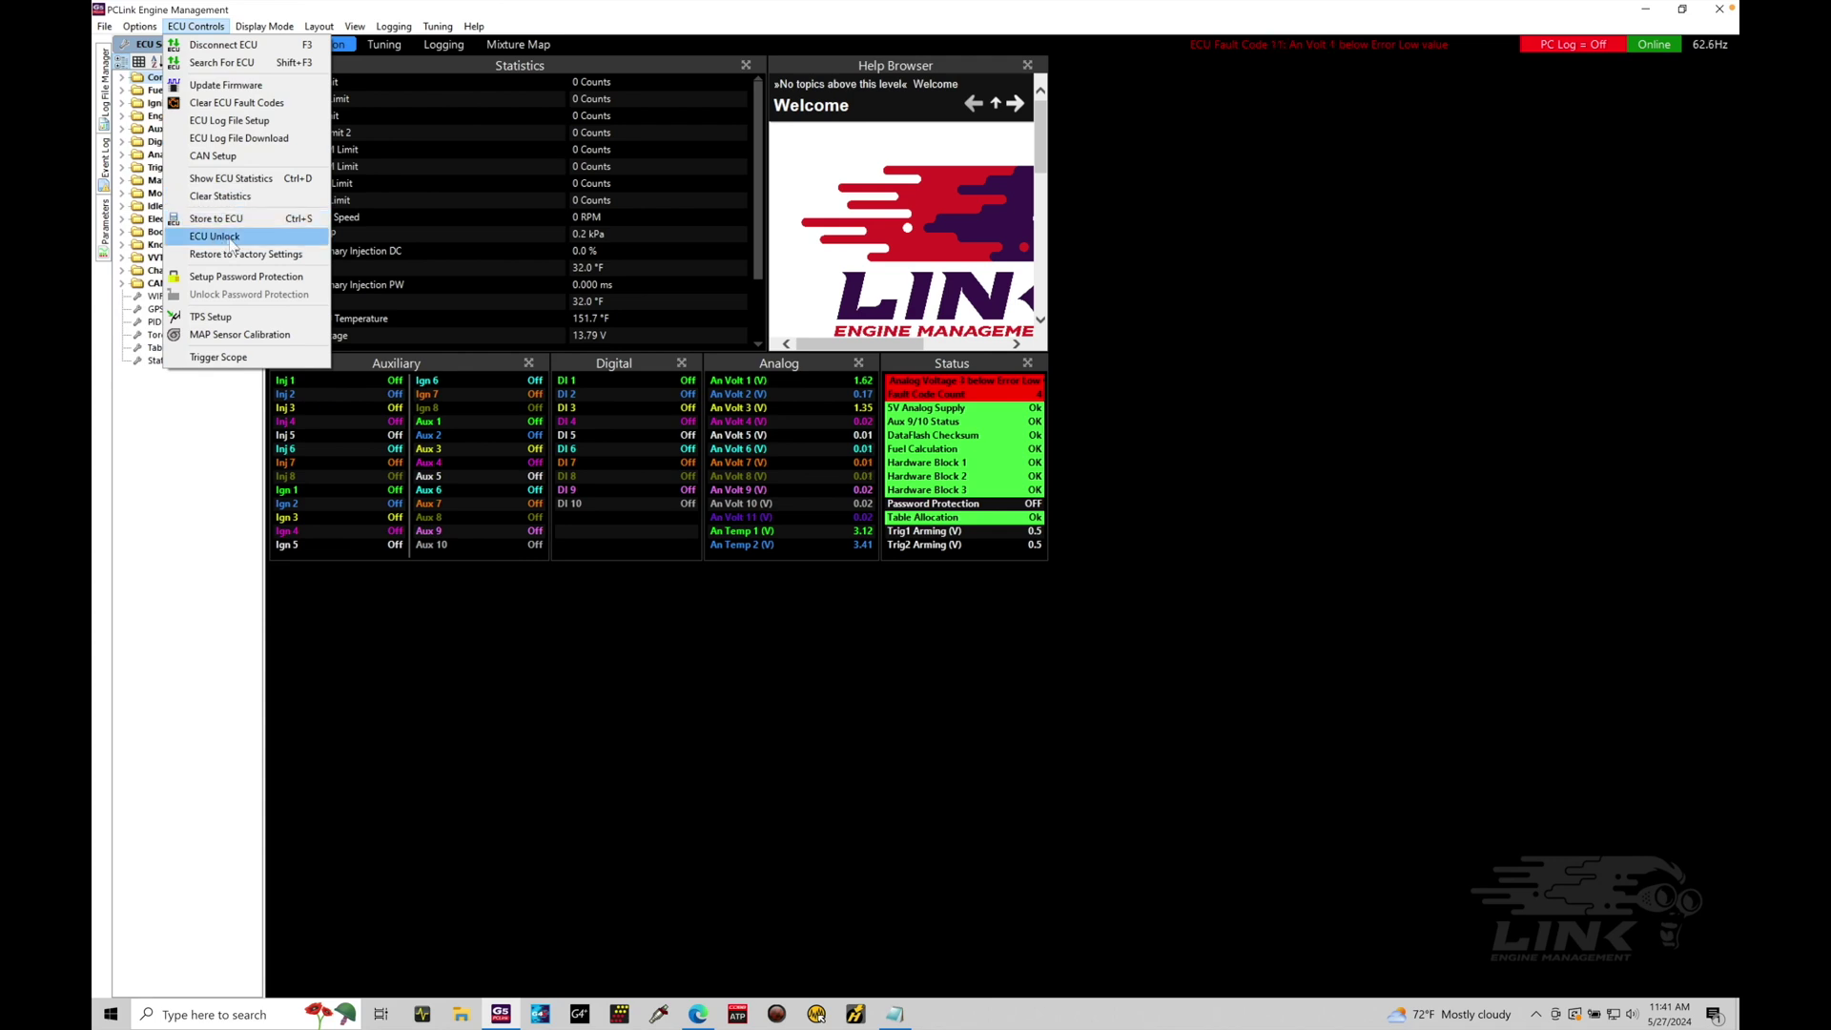
click(250, 245)
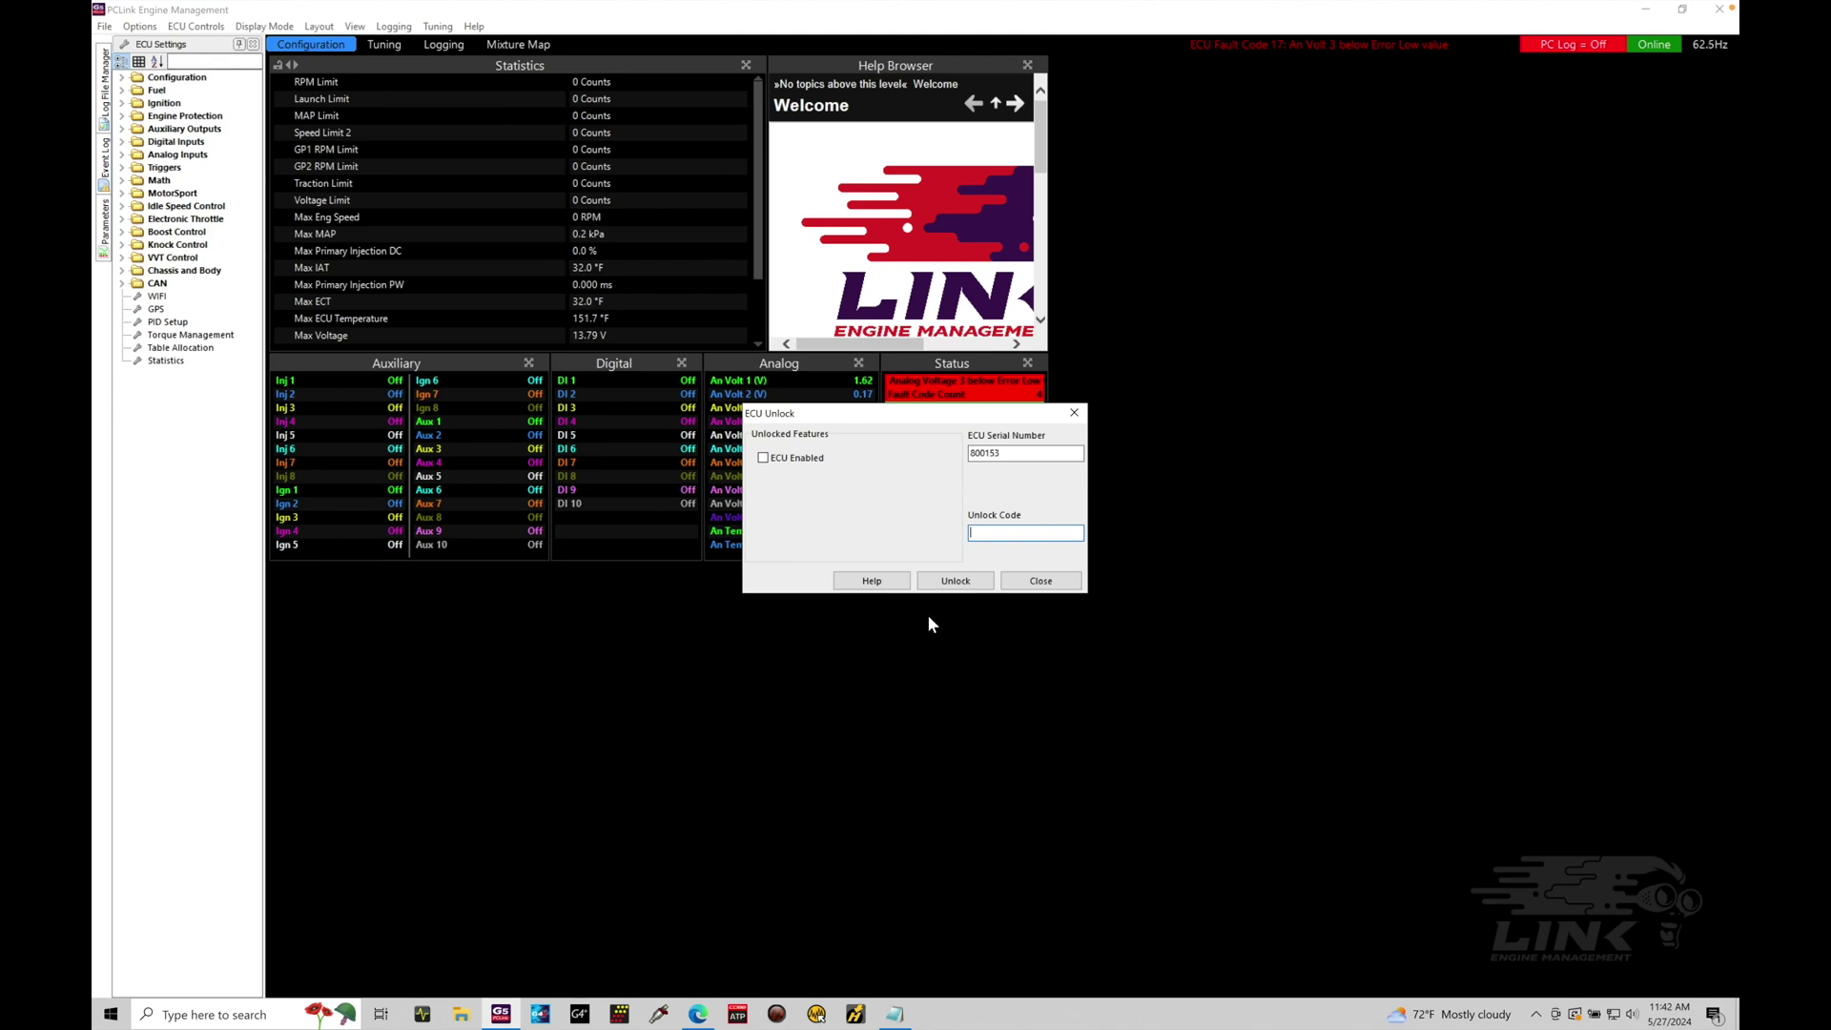
Copy the unlock code from the Notepad notes, paste it into Unlock Code, and unlock the ECU.
click(894, 1013)
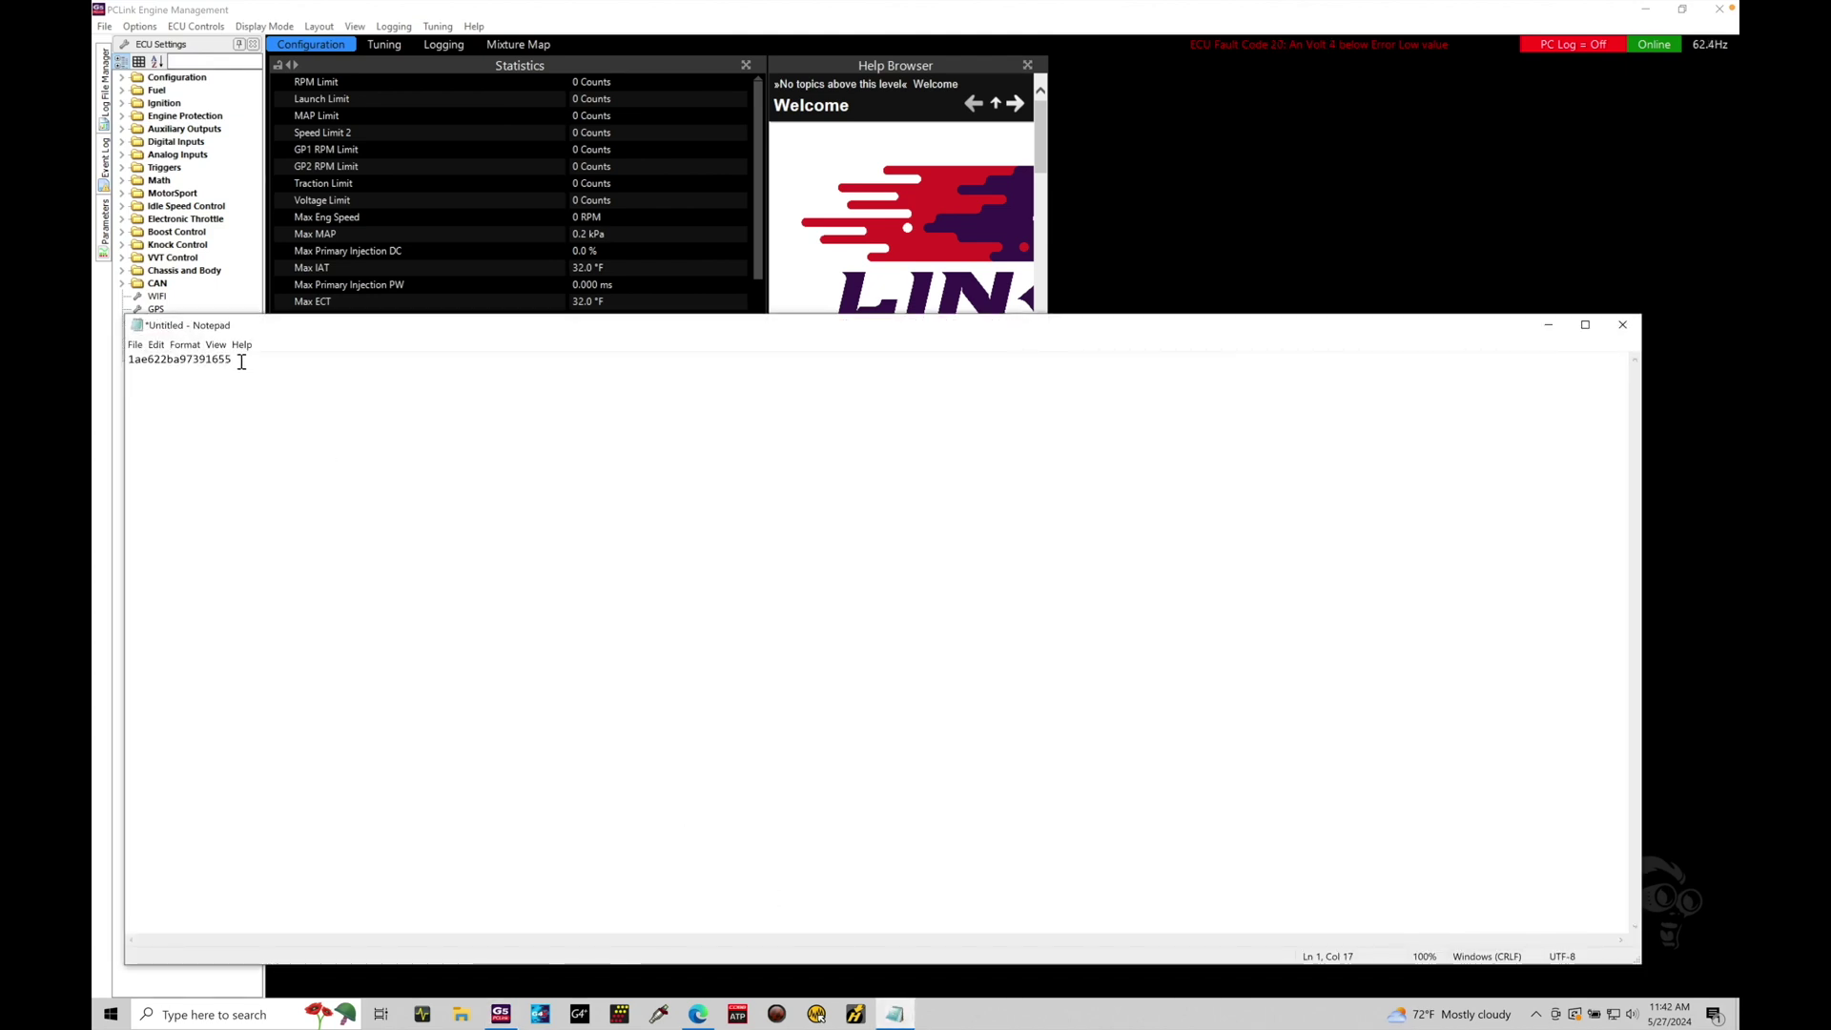
drag(235, 361, 115, 360)
key(ctrl+c)
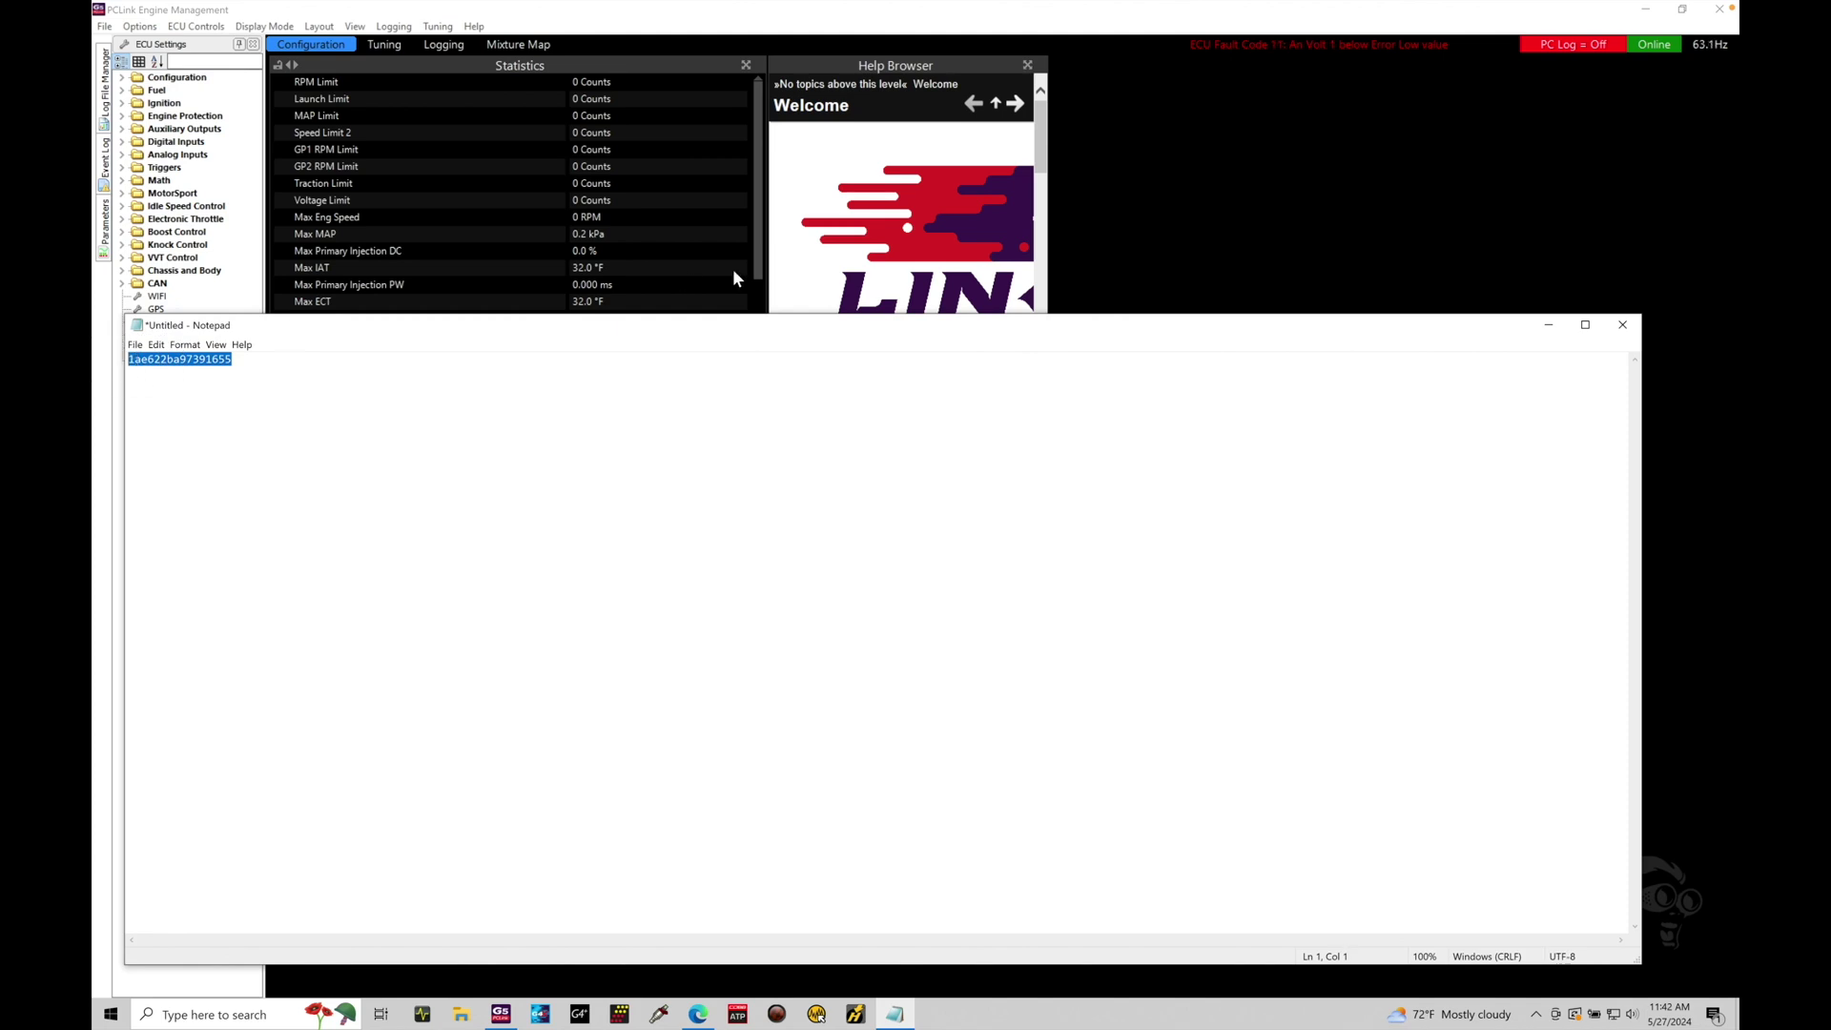
click(1084, 212)
click(985, 533)
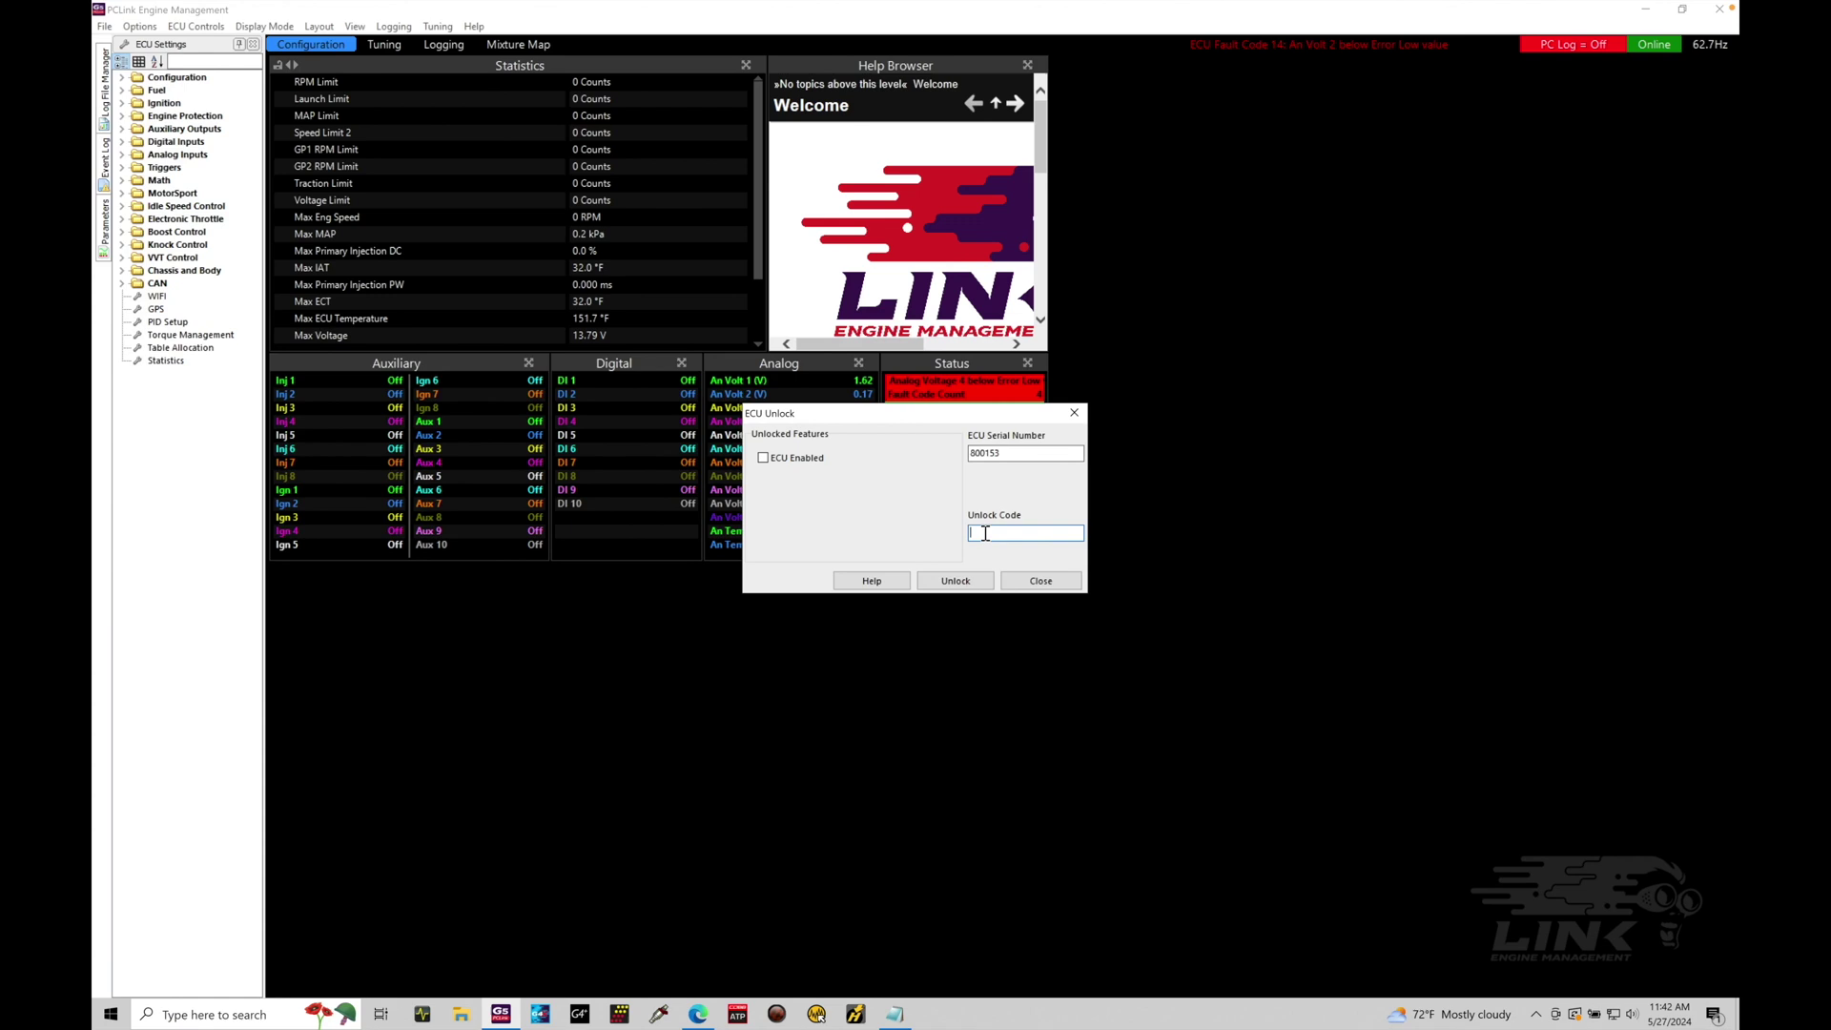
key(ctrl+v)
click(955, 581)
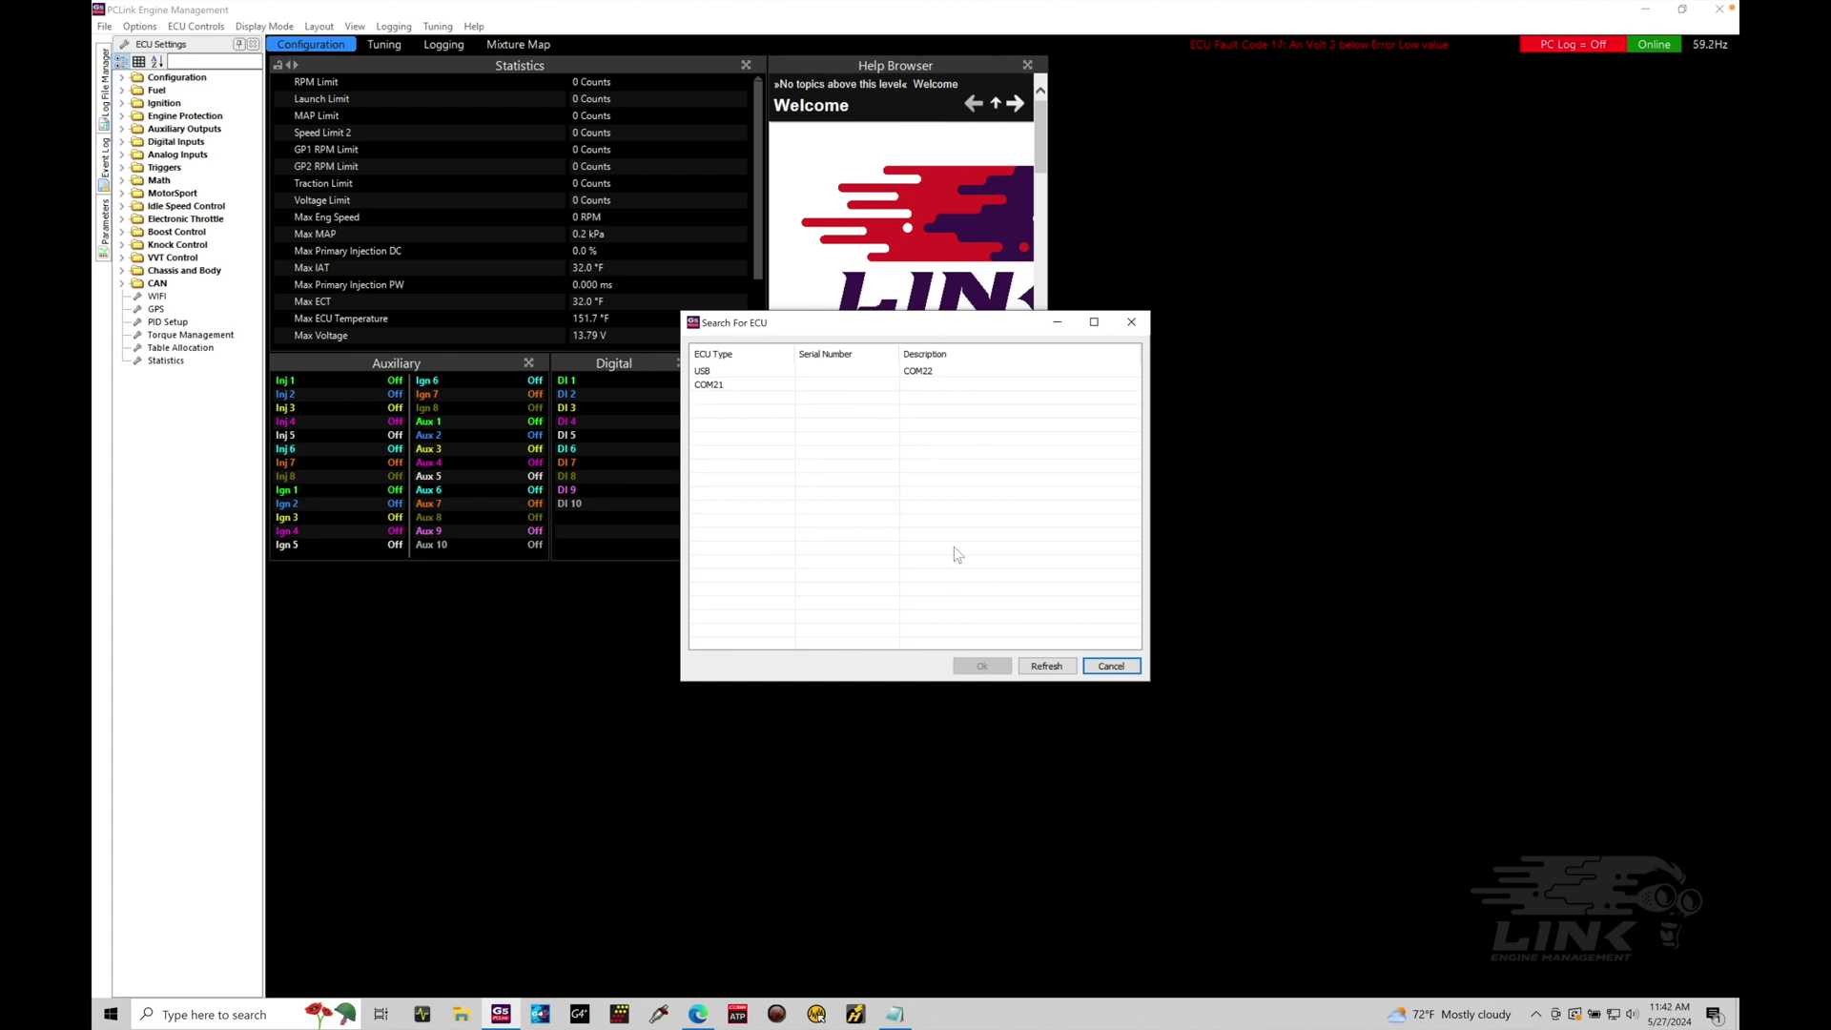
Try connecting over USB on COM22, then dismiss the Unable to connect error.
click(971, 373)
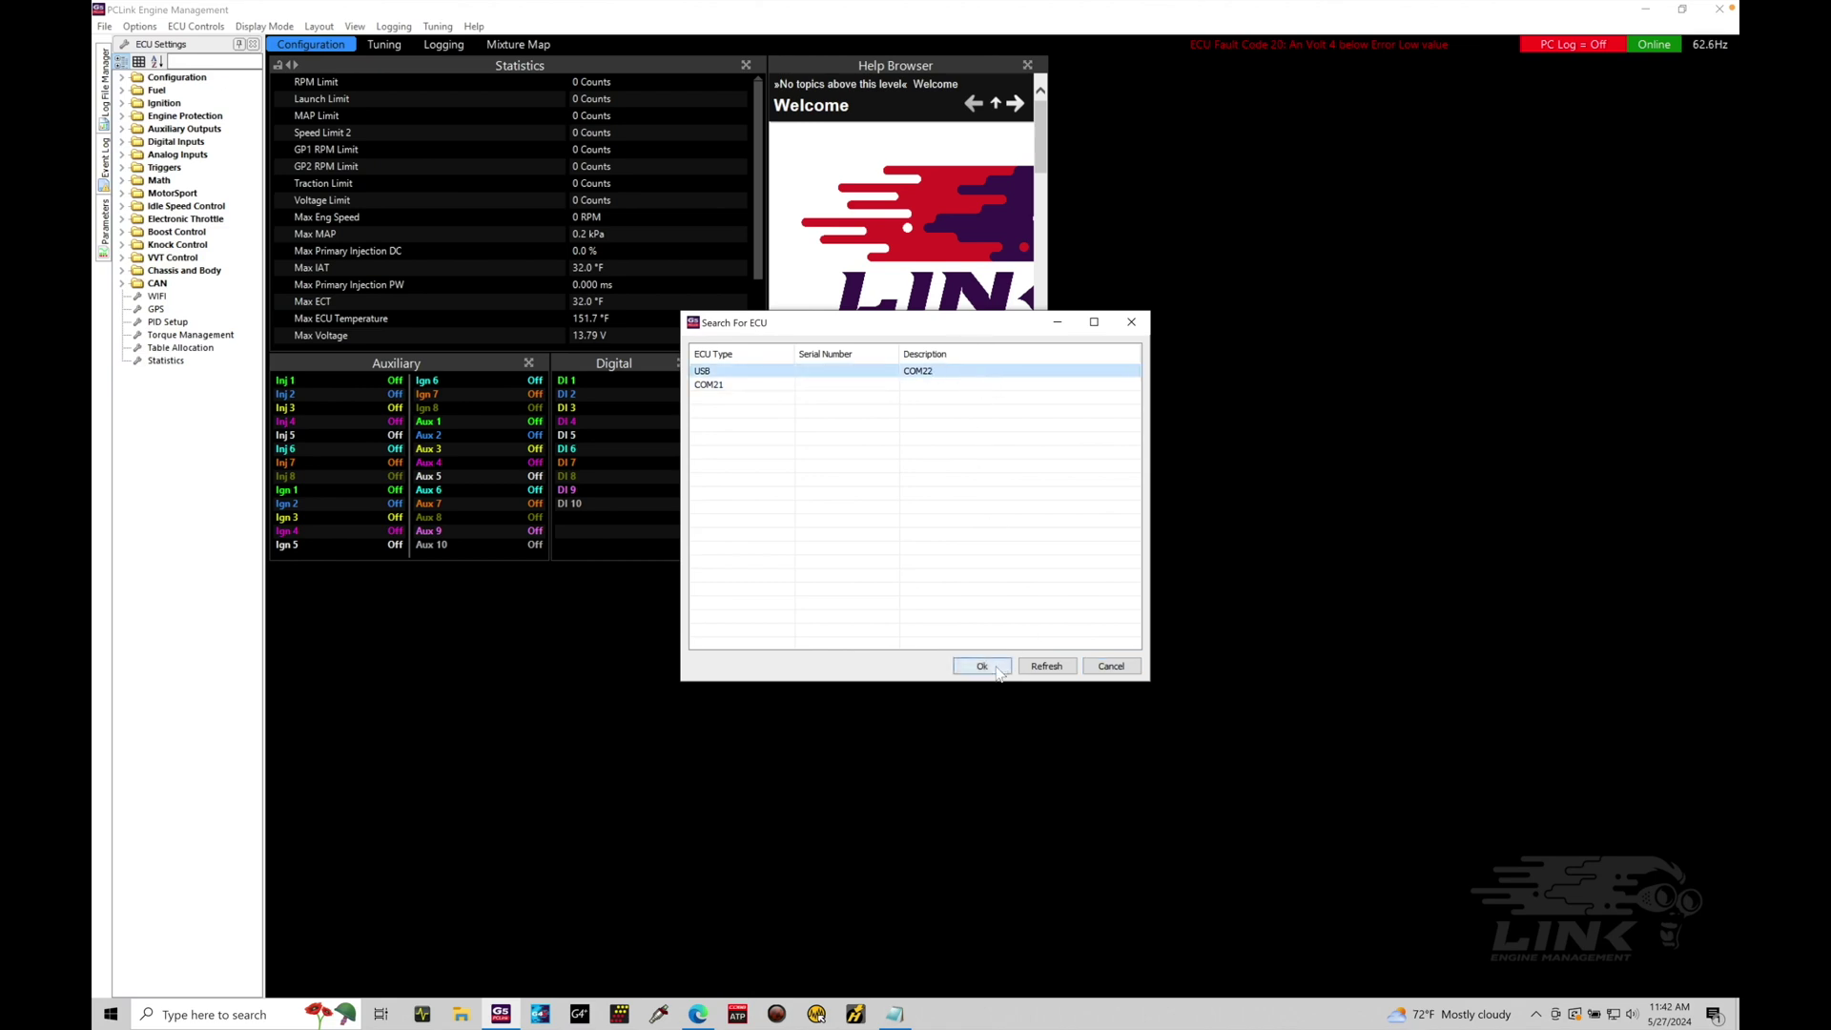
click(991, 665)
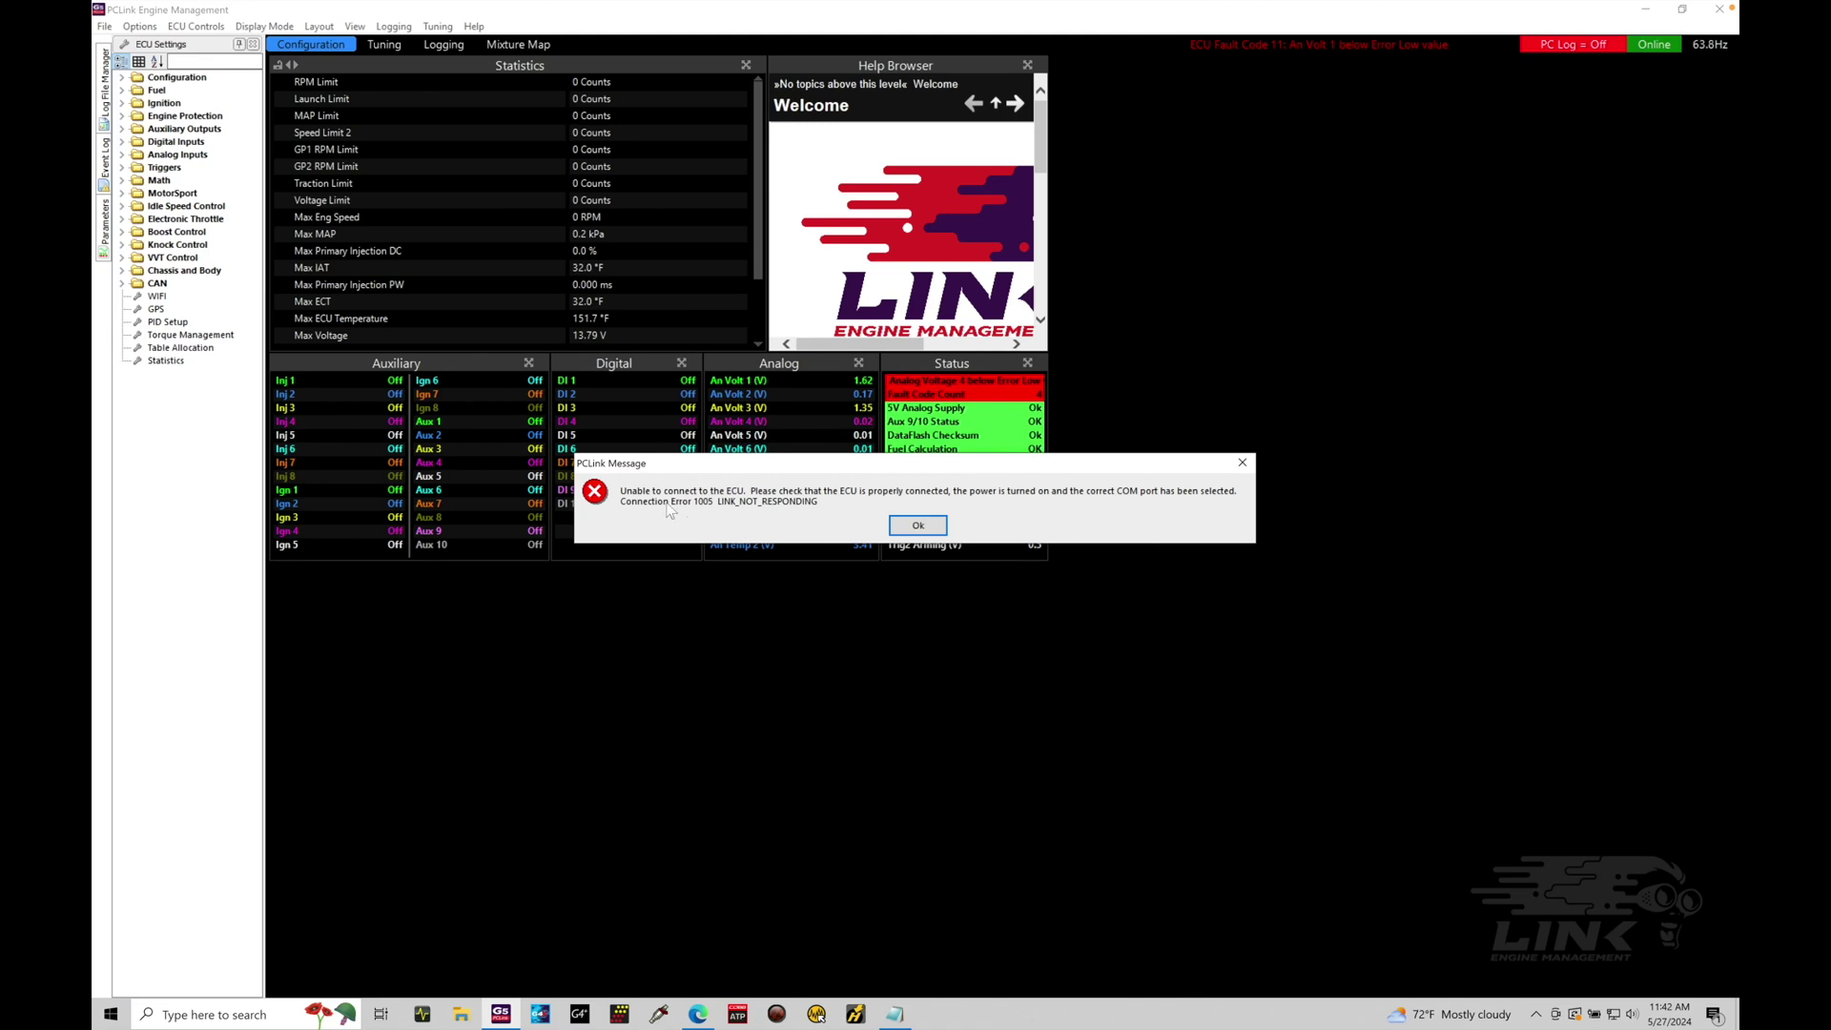
click(889, 530)
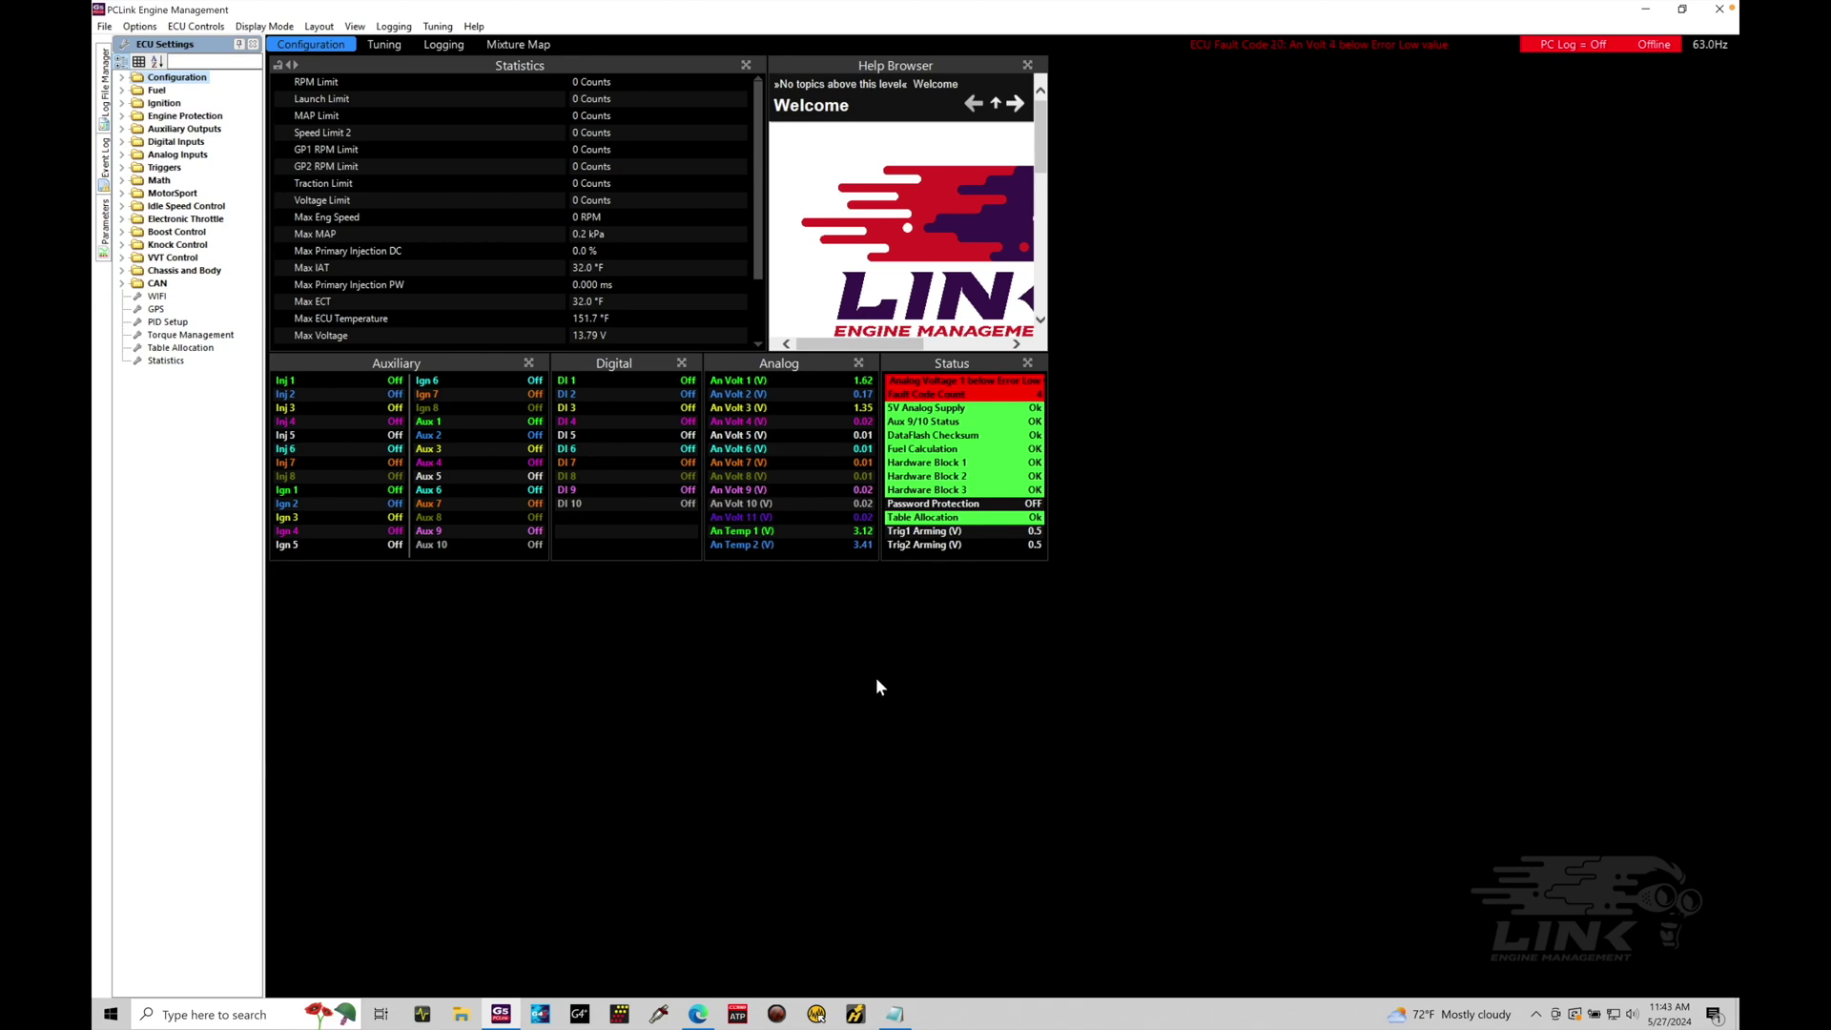
Reconnect to the unlocked ECU using Connect ECU from the ECU Controls menu.
click(196, 26)
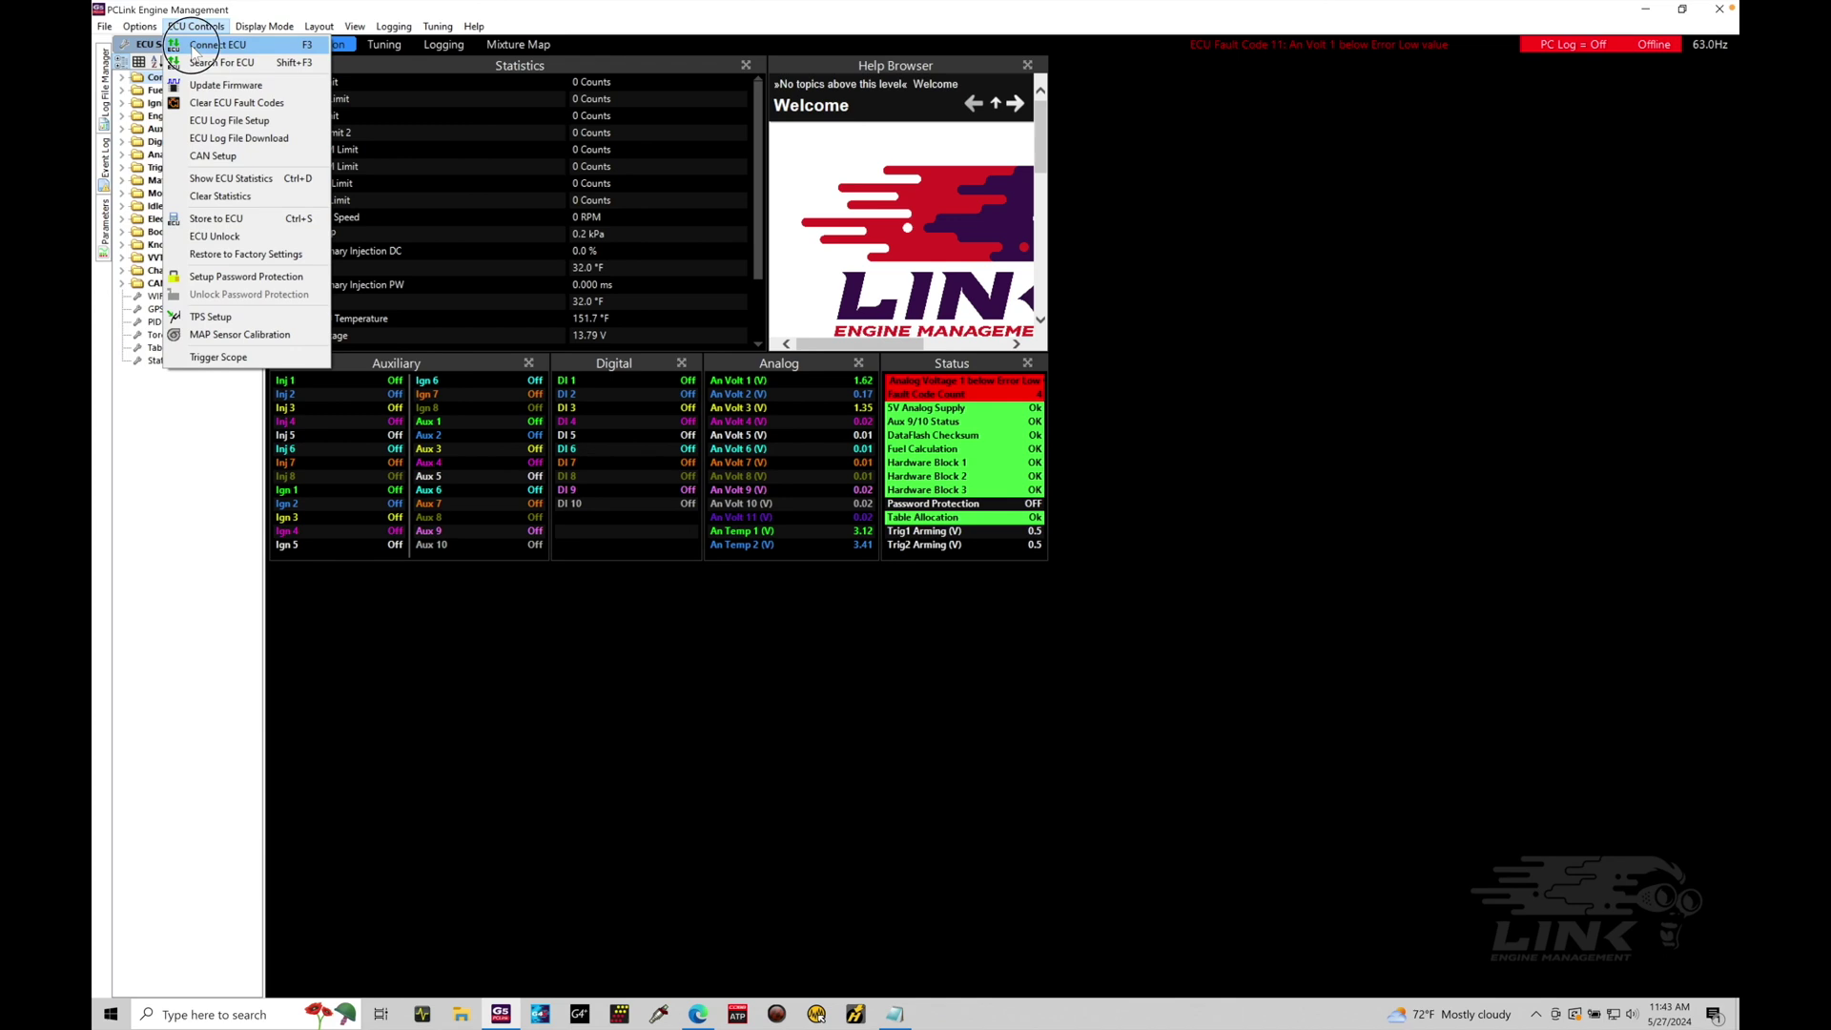
click(229, 64)
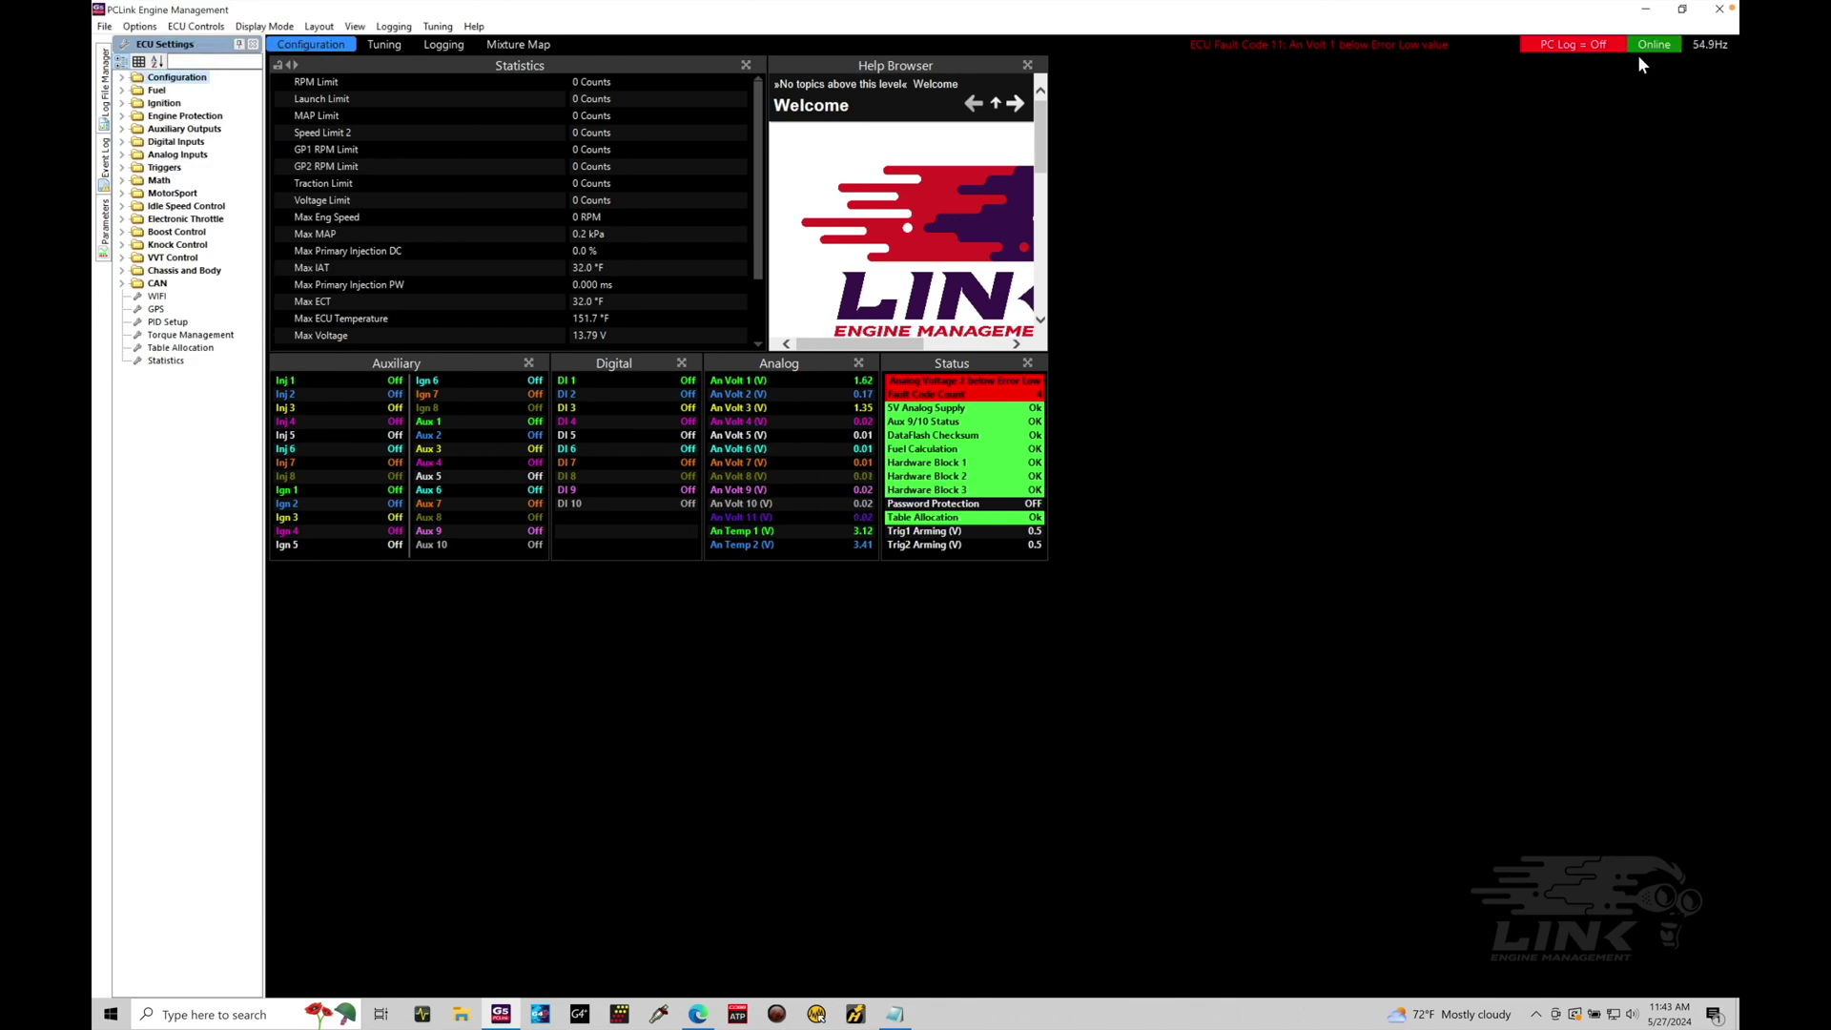